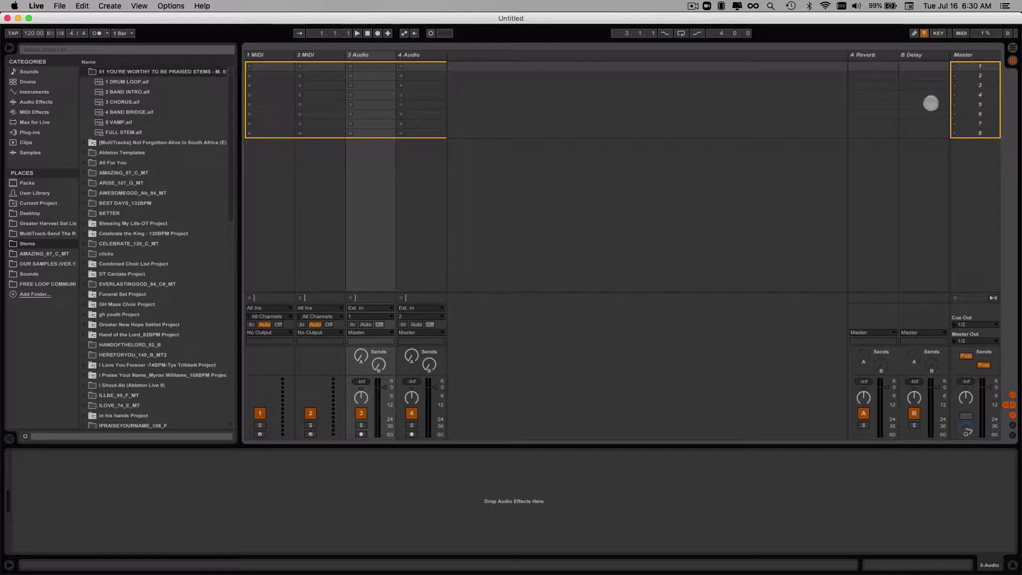
# - Rename the first scene YOU'RE WORTHY TO BE PRAISED 110.65 and widen the Master track until the full name fits
pyautogui.click(980, 67)
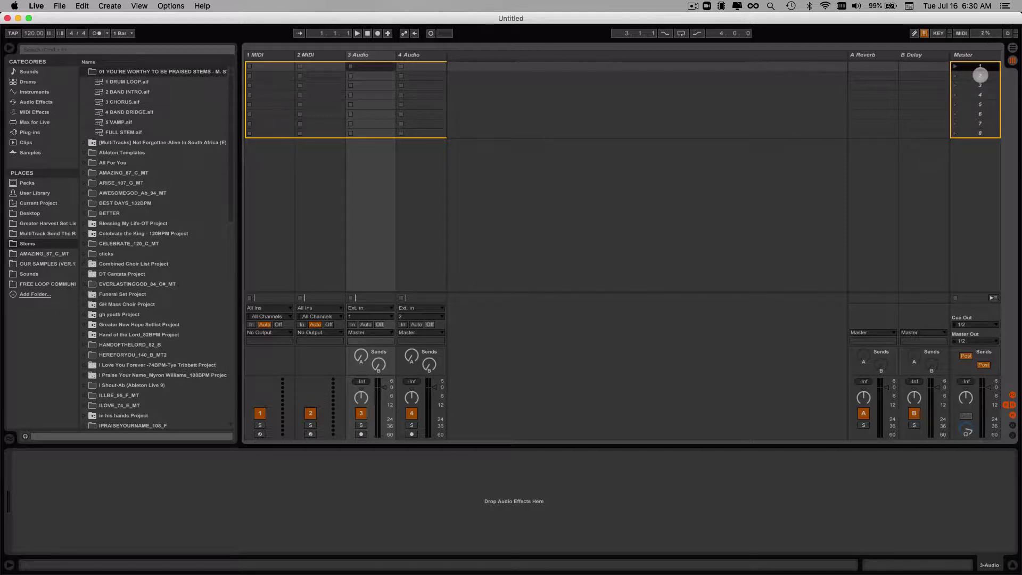
pyautogui.press('super+r')
pyautogui.press('BackSpace')
pyautogui.write("YOU'RE WORTHUY T")
pyautogui.write('O BE PRAISED')
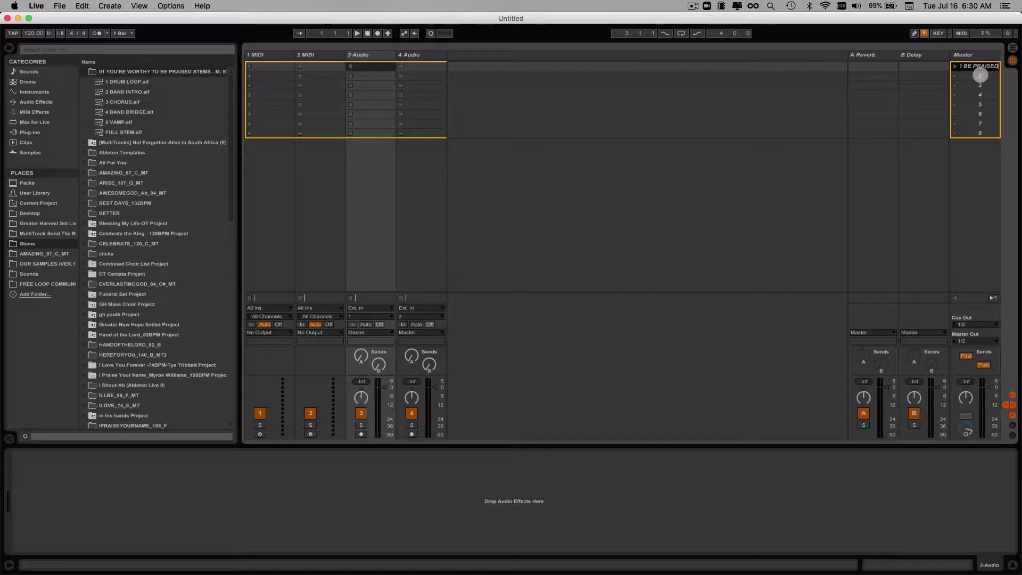
pyautogui.write(' 110.65')
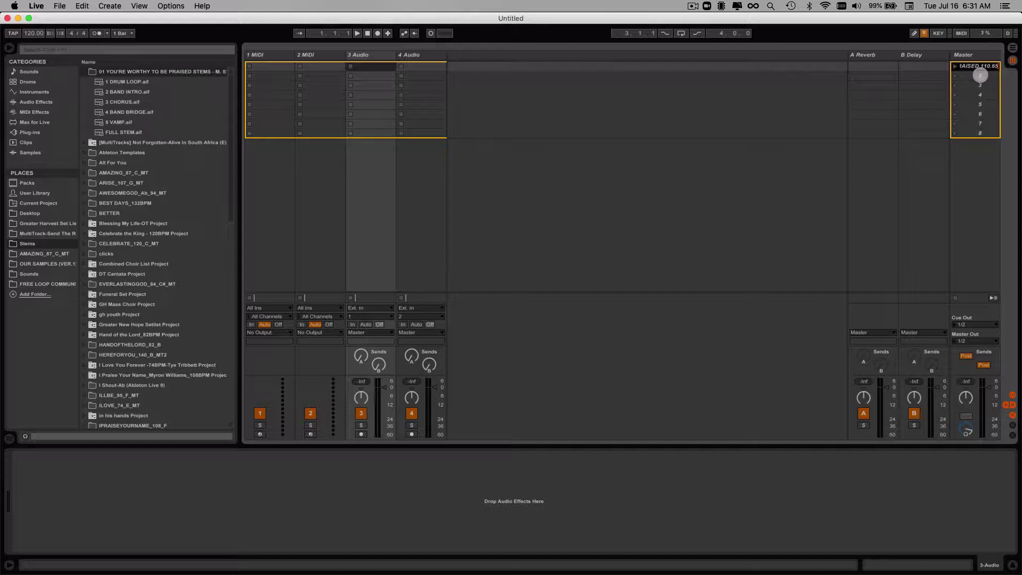
pyautogui.press('Return')
pyautogui.moveTo(951, 55); pyautogui.dragTo(830, 55)
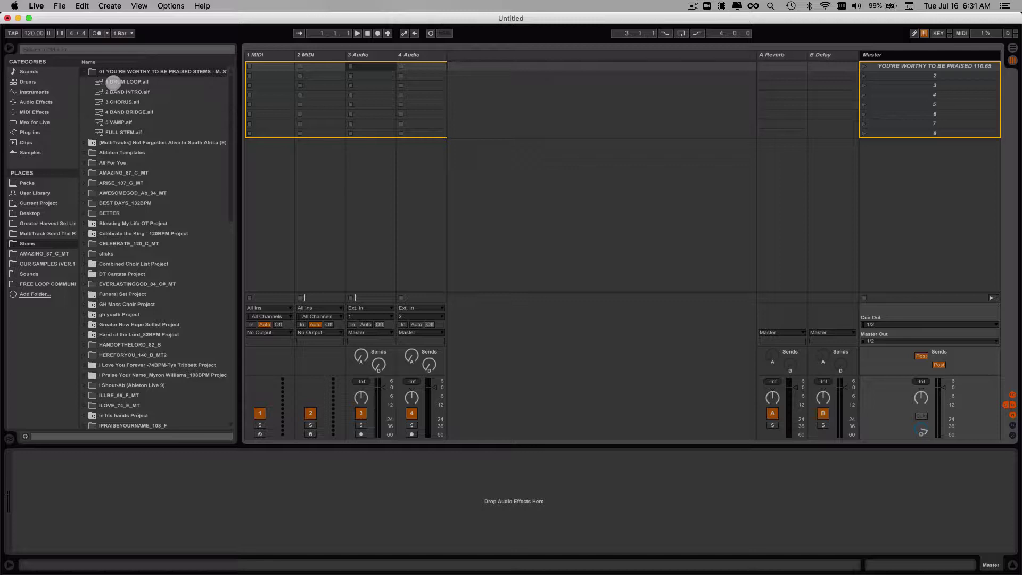
# - Load the stems 1 DRUM LOOP, 2 BAND INTRO, 3 CHORUS, 4 BAND BRIDGE and 5 VAMP into the first track, in scenes 2 to 6
pyautogui.moveTo(113, 82); pyautogui.dragTo(258, 75)
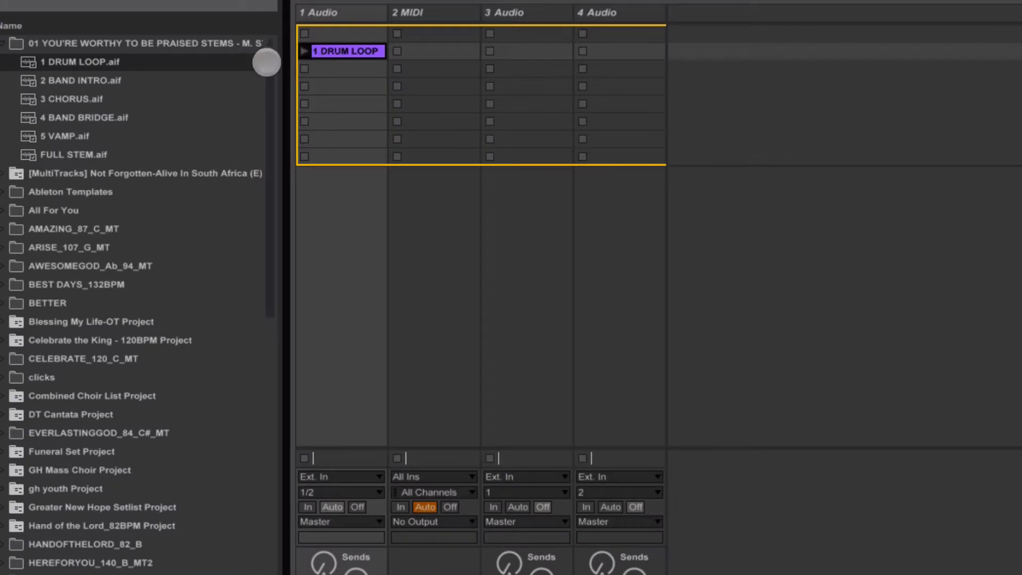
pyautogui.moveTo(62, 82); pyautogui.dragTo(339, 68)
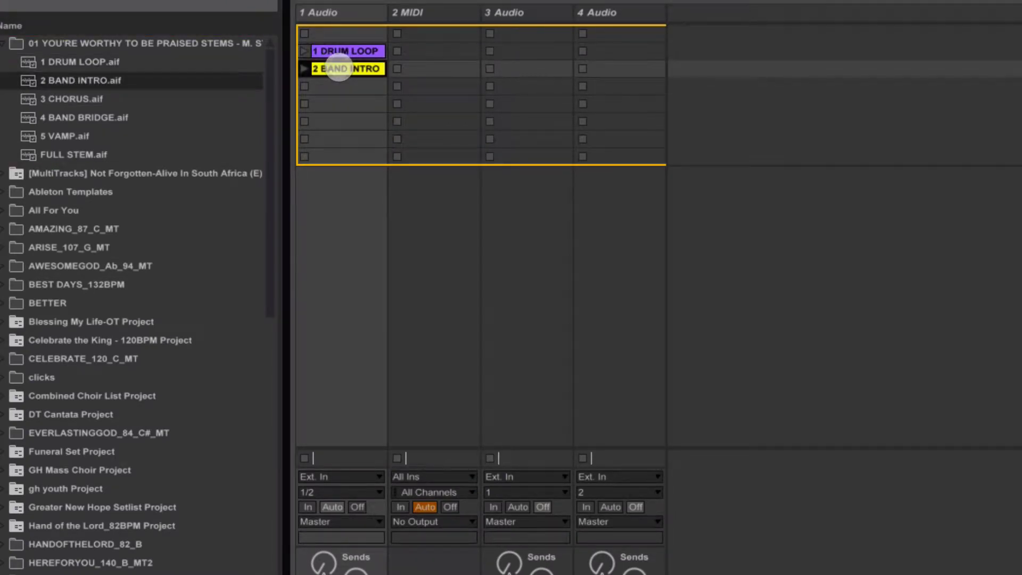
pyautogui.click(77, 101)
pyautogui.moveTo(76, 101); pyautogui.dragTo(323, 88)
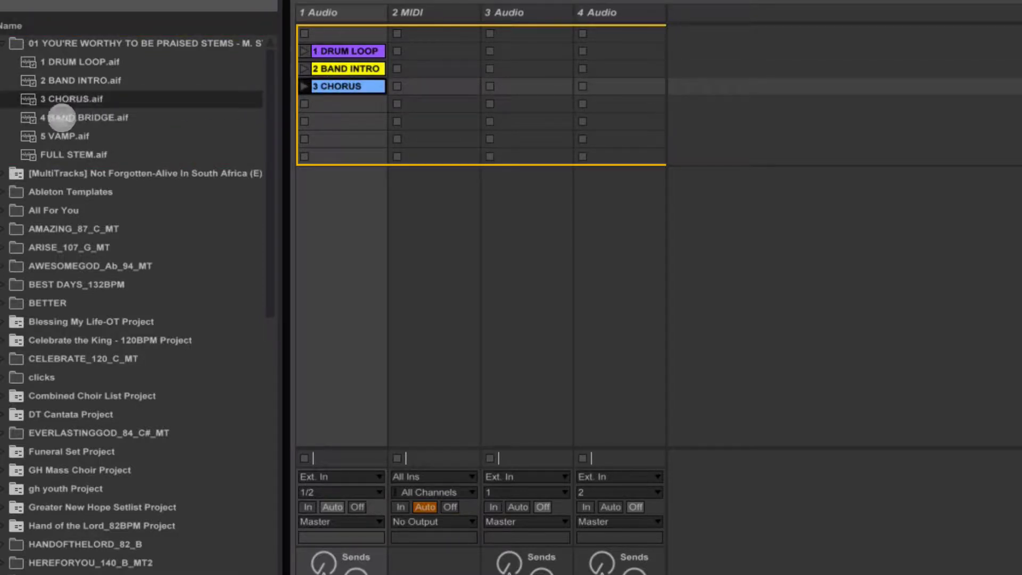
pyautogui.moveTo(74, 115); pyautogui.dragTo(339, 104)
pyautogui.click(196, 141)
pyautogui.moveTo(195, 141); pyautogui.dragTo(348, 132)
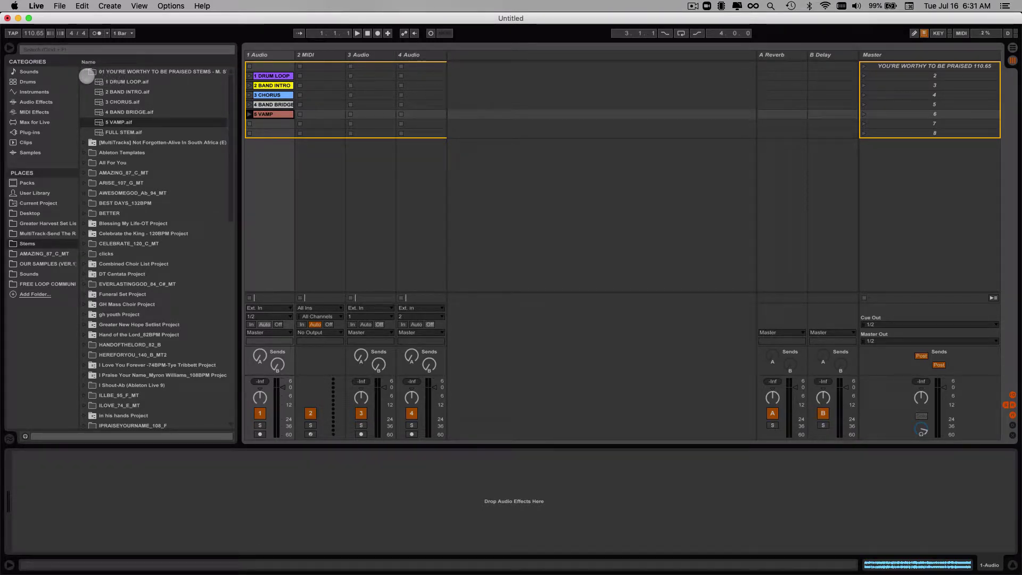
pyautogui.click(85, 73)
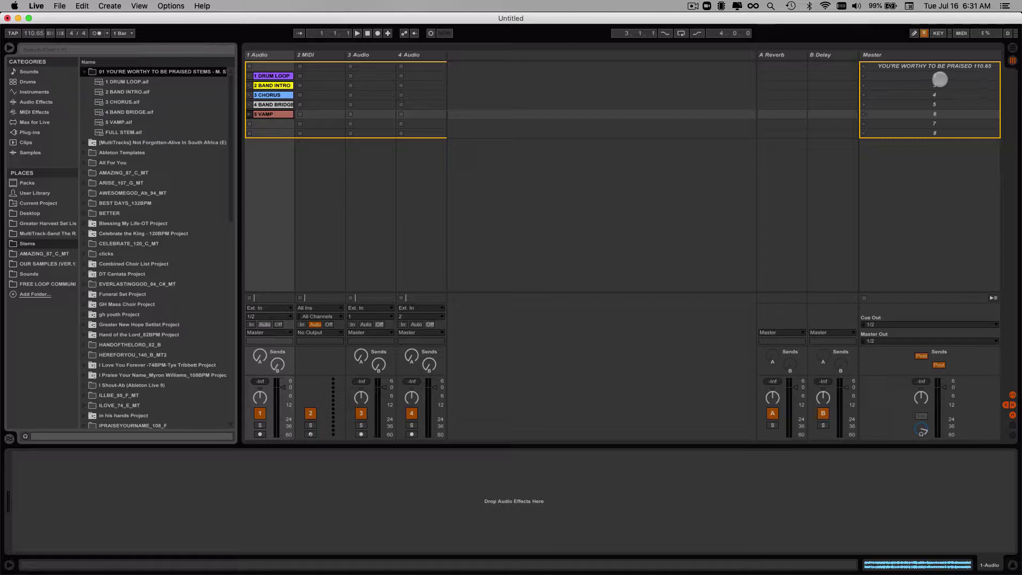
# - Rename scene 2 as DRUM LOOP and scene 3 as BAND INTRO
pyautogui.click(938, 77)
pyautogui.press('super+r')
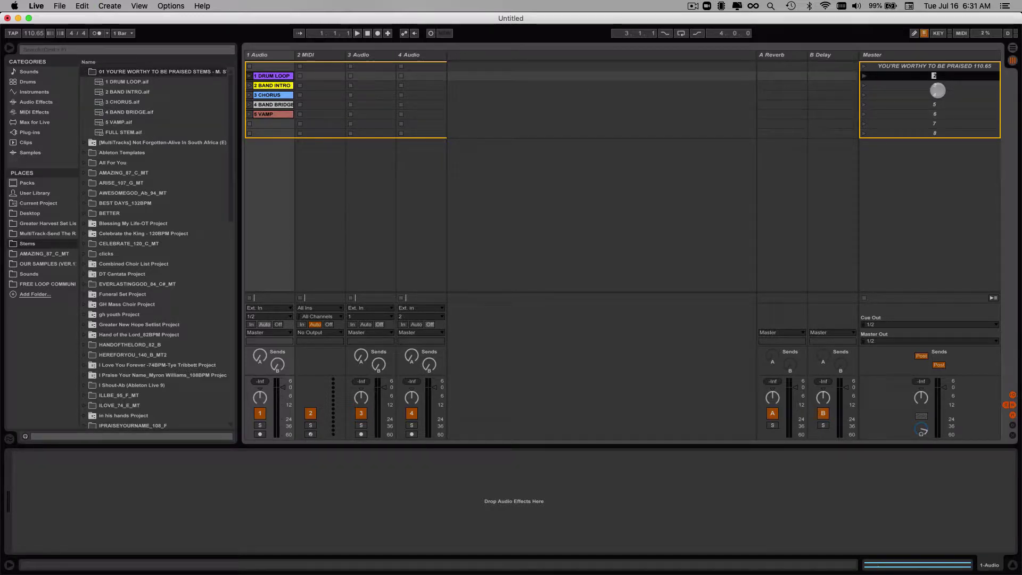
pyautogui.write('DRUM')
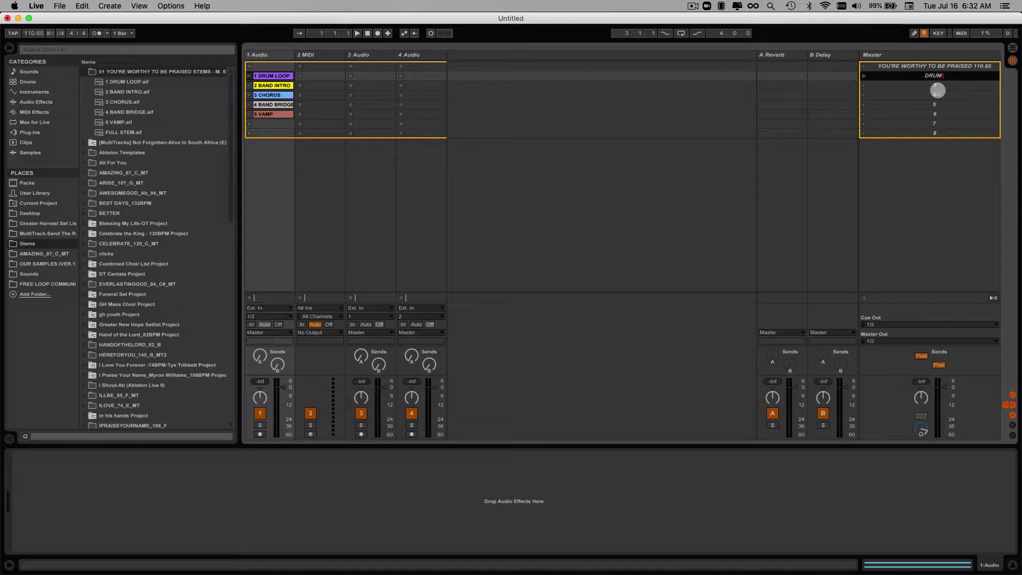
pyautogui.write(' LOOP')
pyautogui.press('Tab')
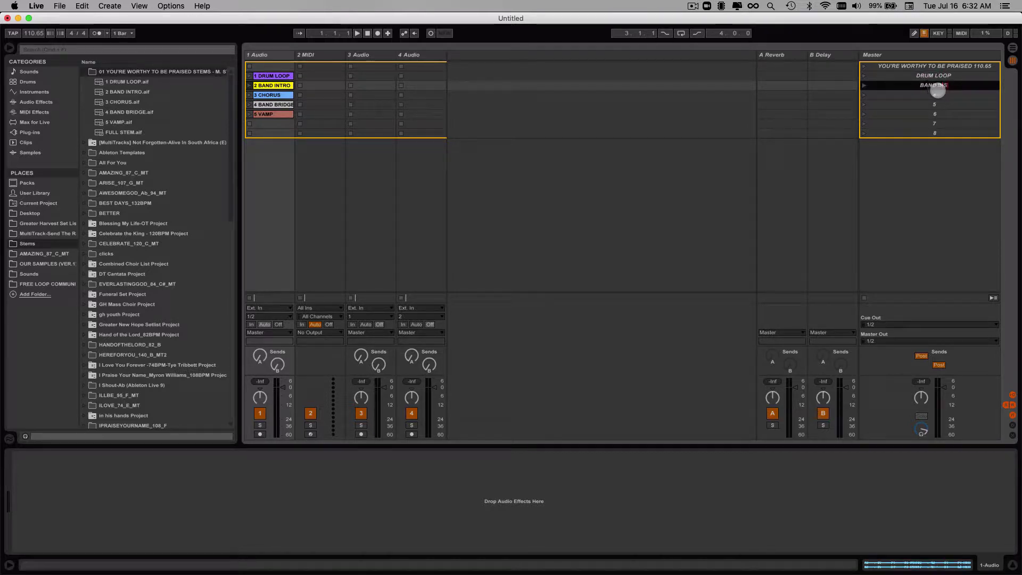
pyautogui.write('BAND INS')
pyautogui.press('BackSpace')
pyautogui.press('Tab')
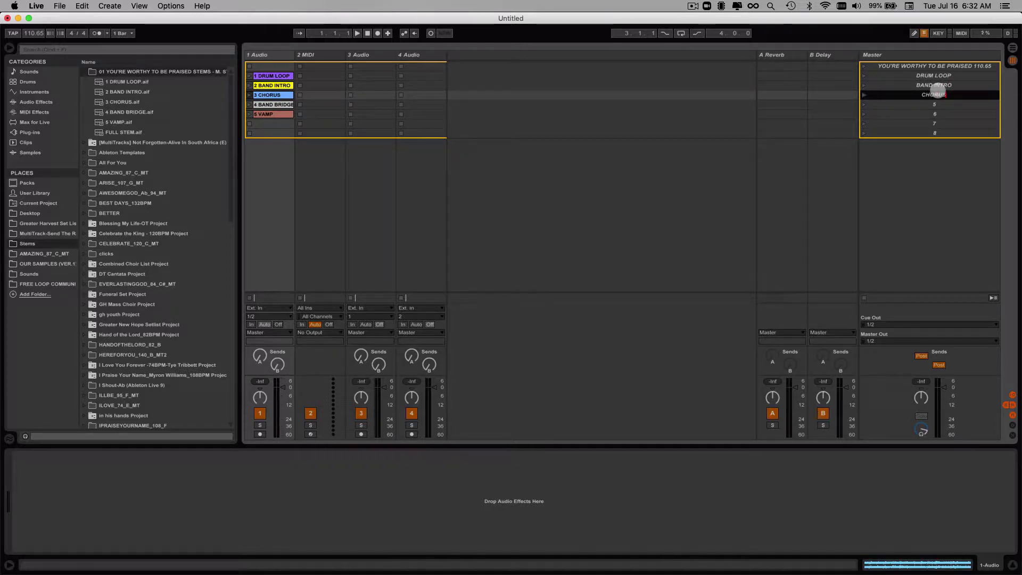
# - Name scenes 4, 5 and 6 CHORUS, BAND BRIDGE and VAMP, leaving scene 7 unnamed
pyautogui.press('Tab')
pyautogui.write('BAND')
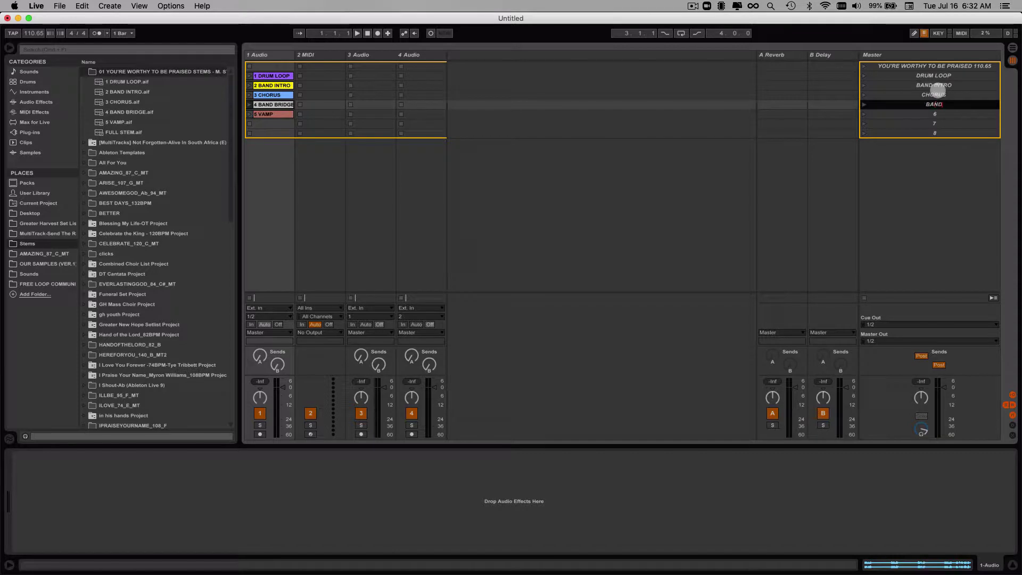
pyautogui.write(' BRIDGE')
pyautogui.press('Tab')
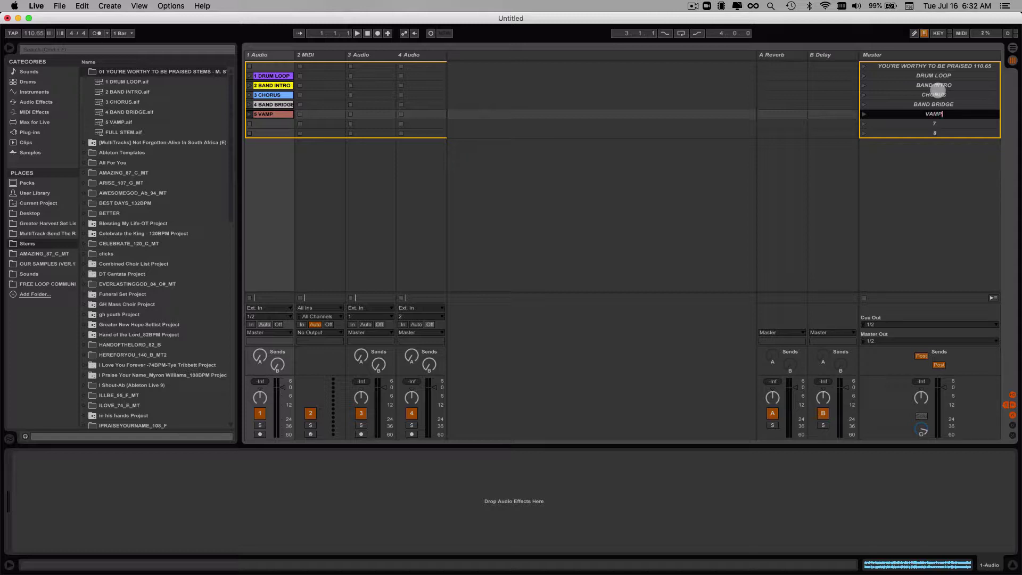
pyautogui.press('Tab')
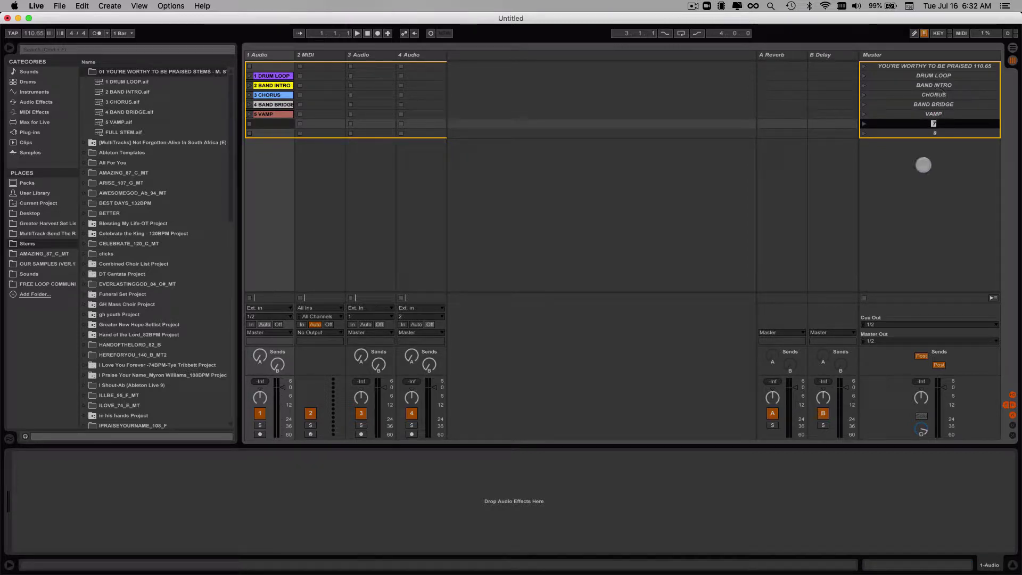
pyautogui.press('Escape')
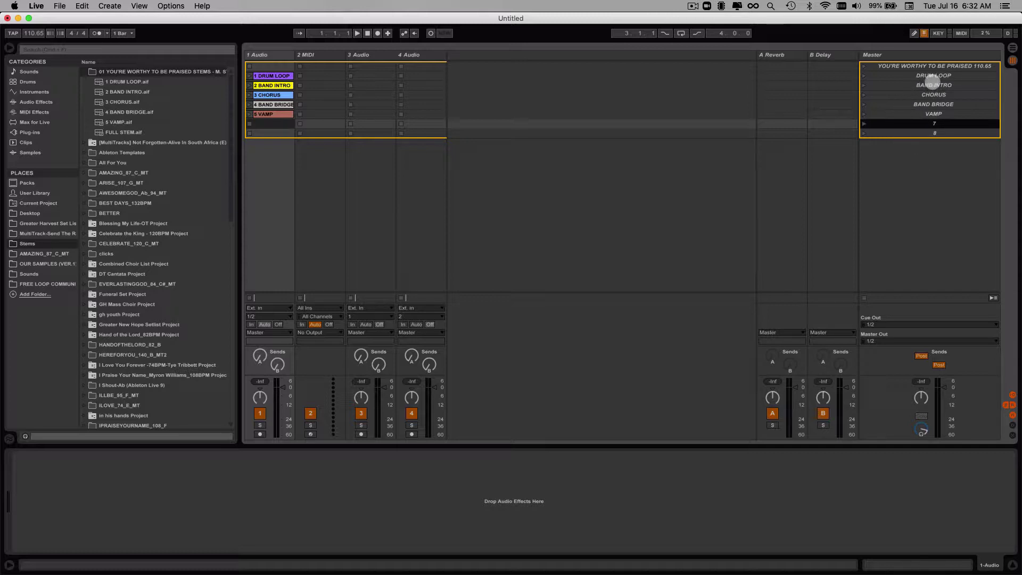
# - Turn off Loop for the 1 DRUM LOOP clip and launch its scene to compare playback with and without looping
pyautogui.click(864, 76)
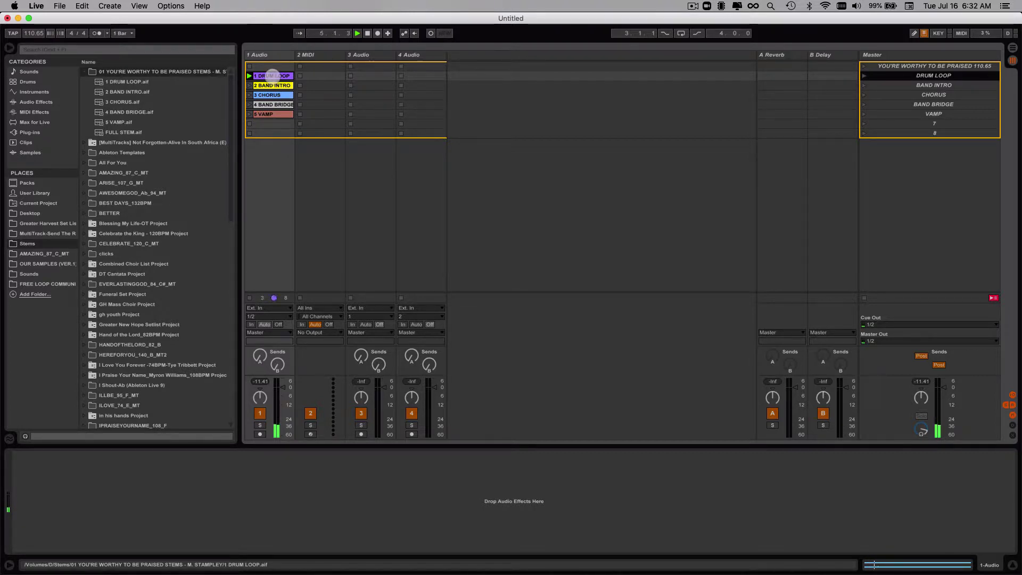
pyautogui.click(272, 76)
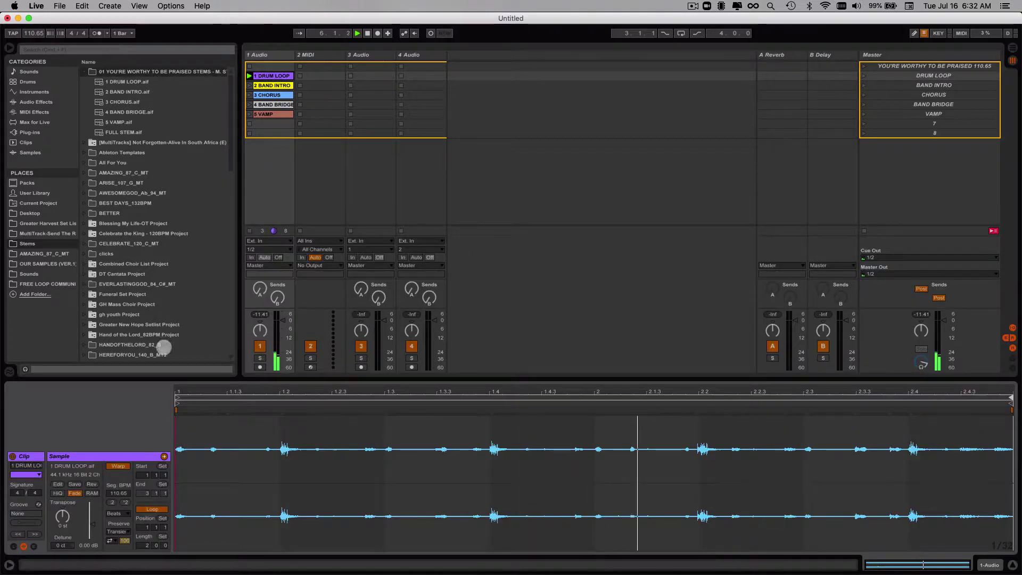
pyautogui.click(152, 508)
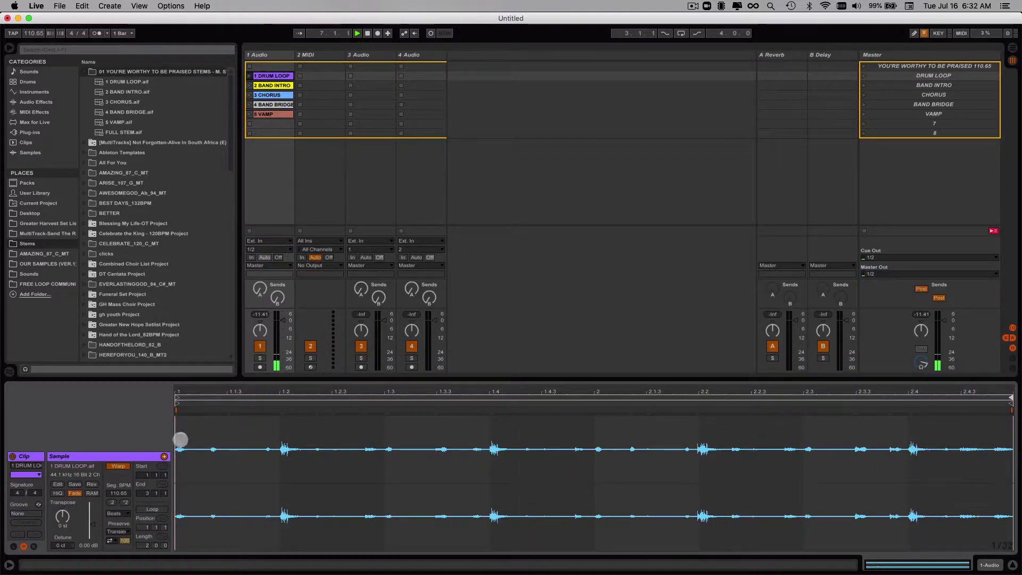
pyautogui.click(864, 76)
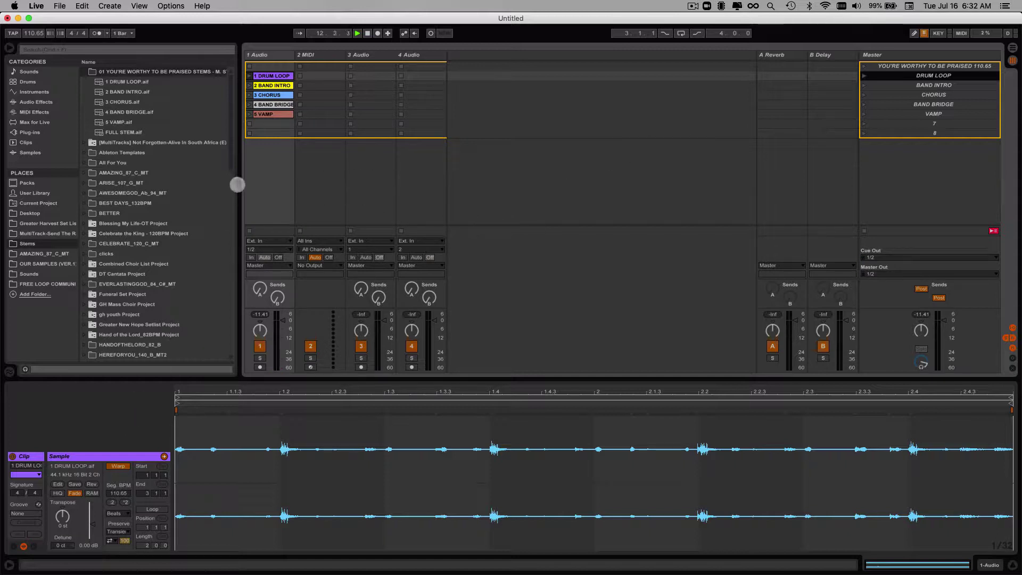
pyautogui.click(272, 75)
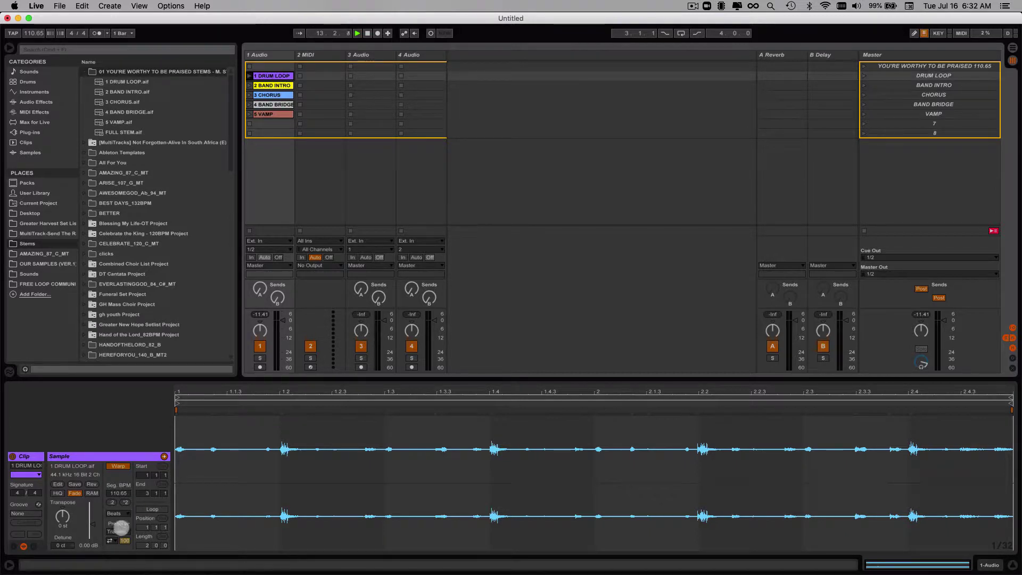
pyautogui.click(148, 509)
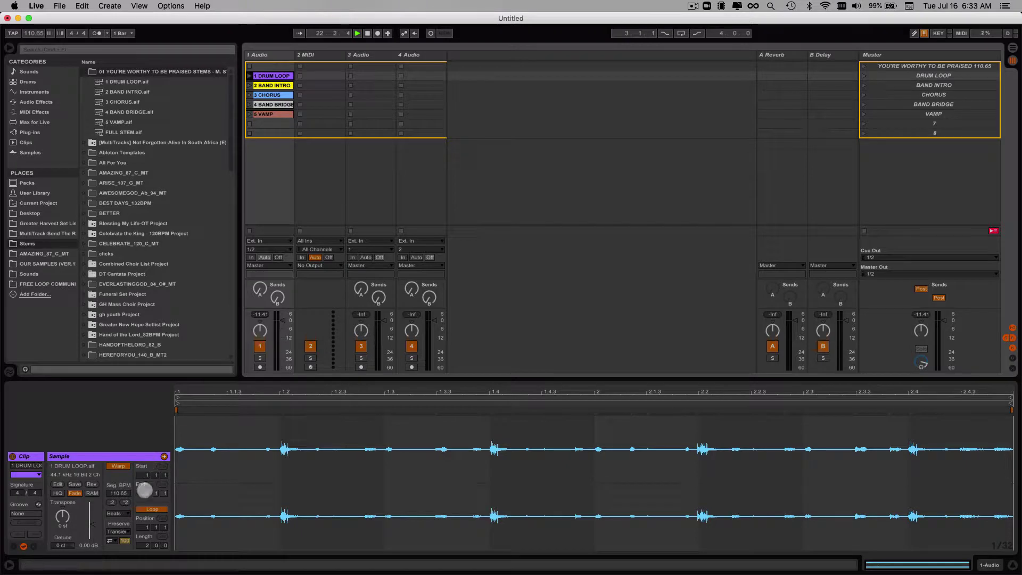
pyautogui.click(152, 508)
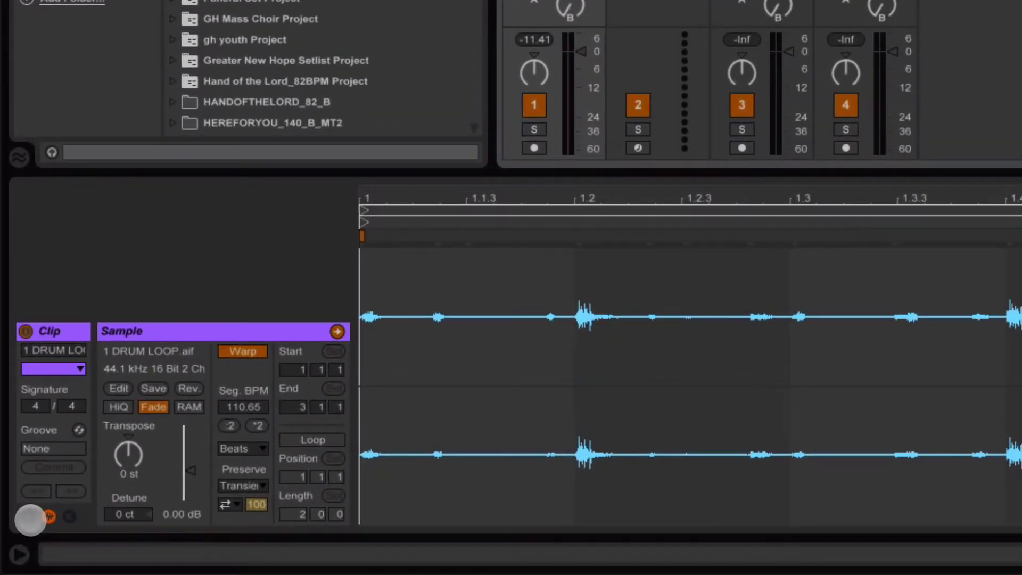
# - Show the launch settings of the 1 DRUM LOOP clip and set its follow action to Next after 2 bars
pyautogui.click(25, 529)
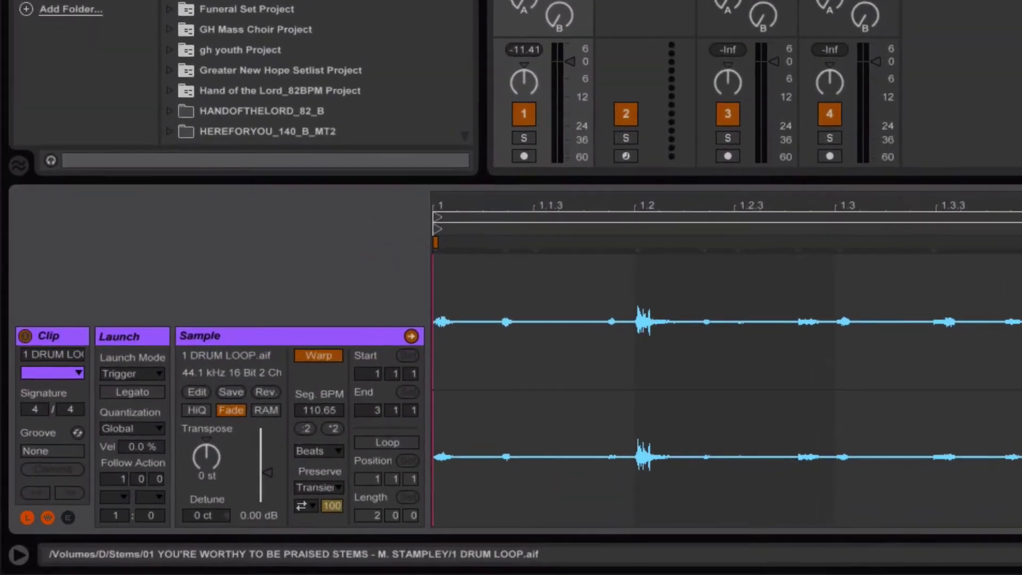
pyautogui.click(217, 421)
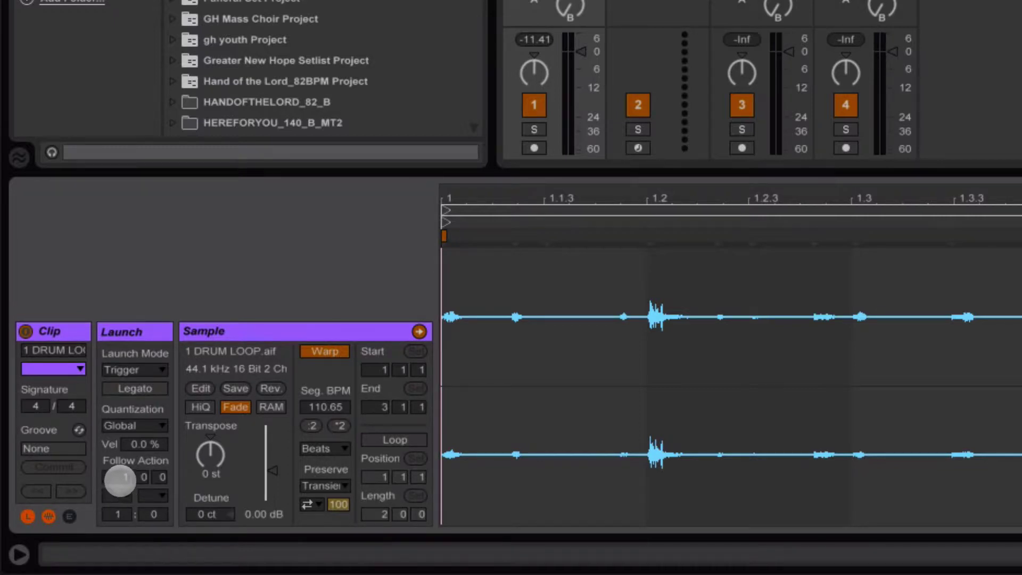
pyautogui.click(119, 476)
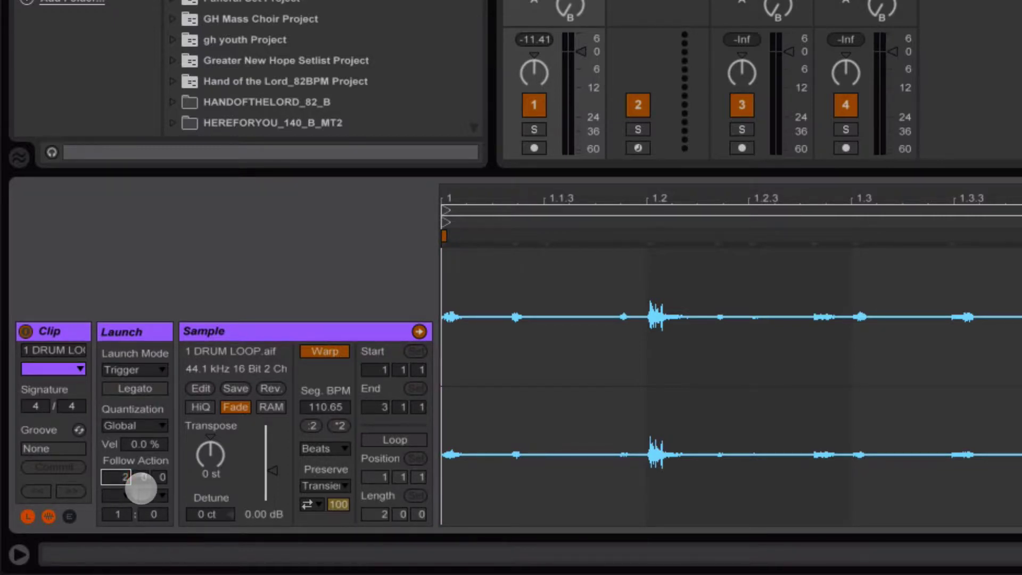
pyautogui.click(124, 494)
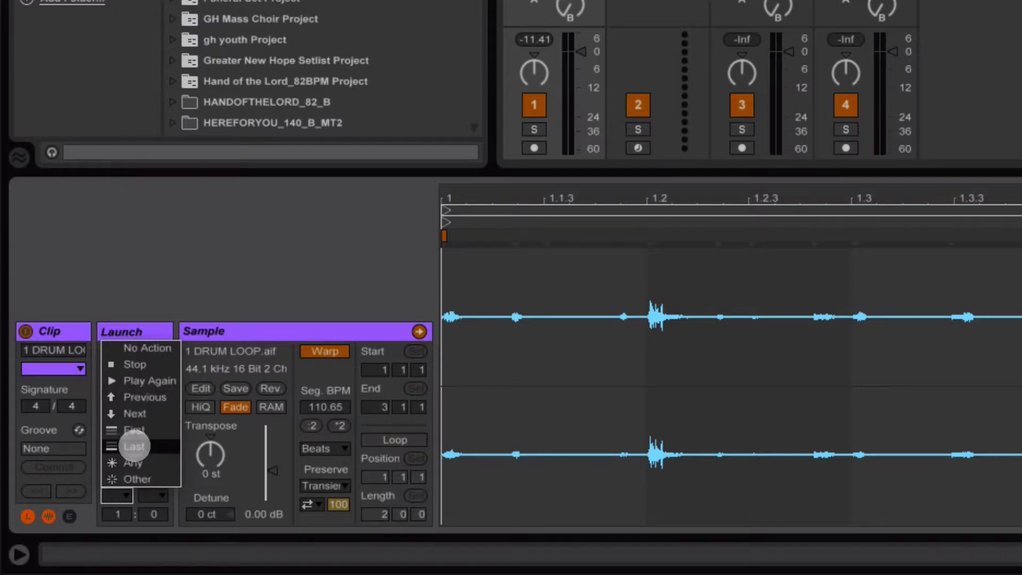
pyautogui.click(137, 413)
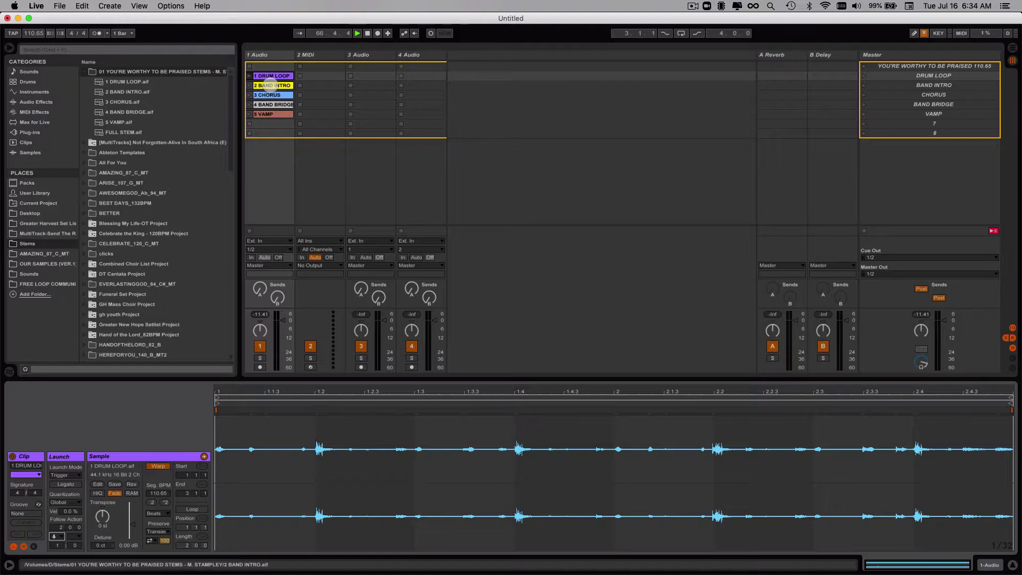
# - Set the 2 BAND INTRO clip's follow action to Next after 8 bars
pyautogui.click(269, 86)
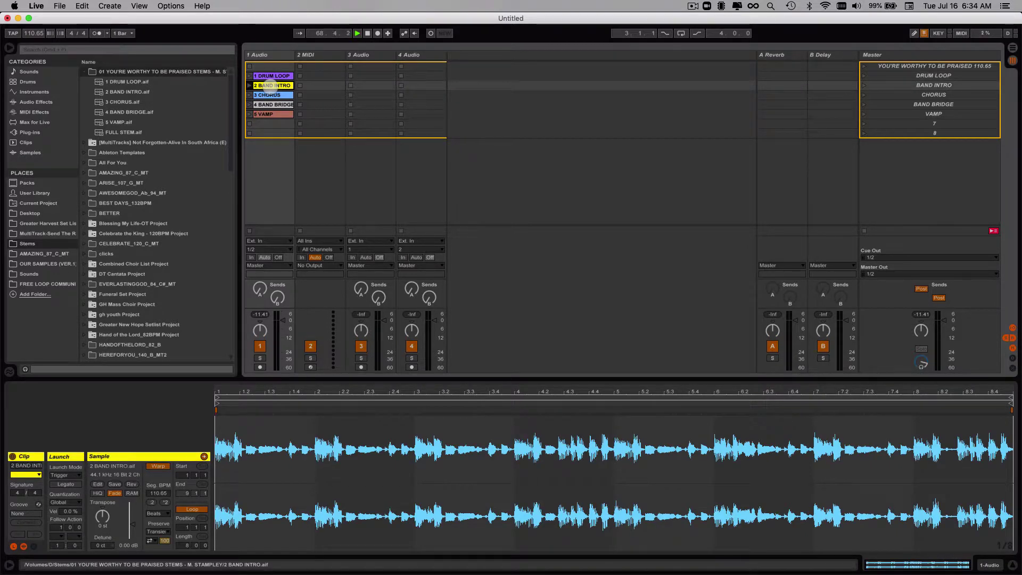
pyautogui.click(58, 528)
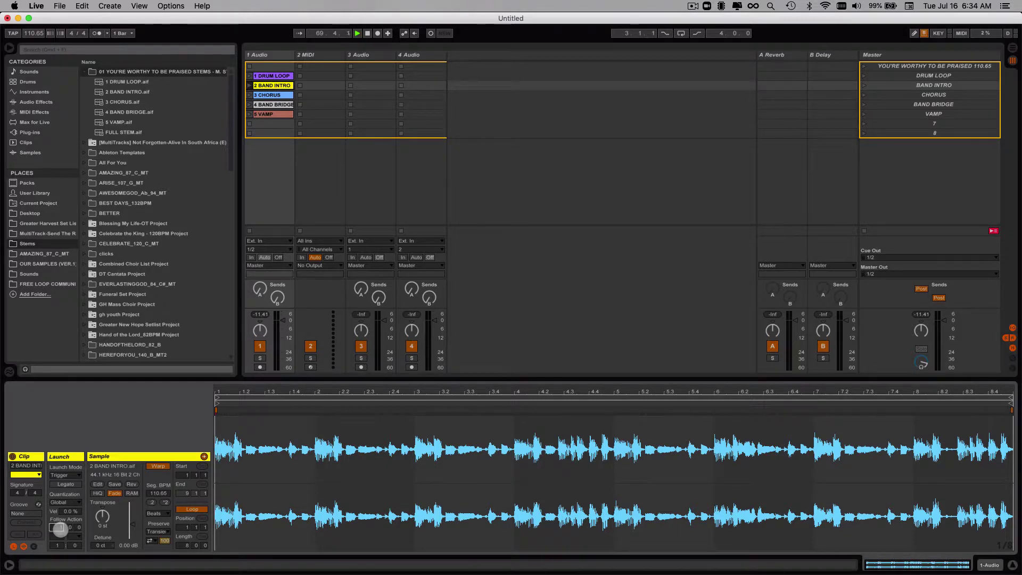
pyautogui.write('8')
pyautogui.click(62, 535)
pyautogui.click(71, 498)
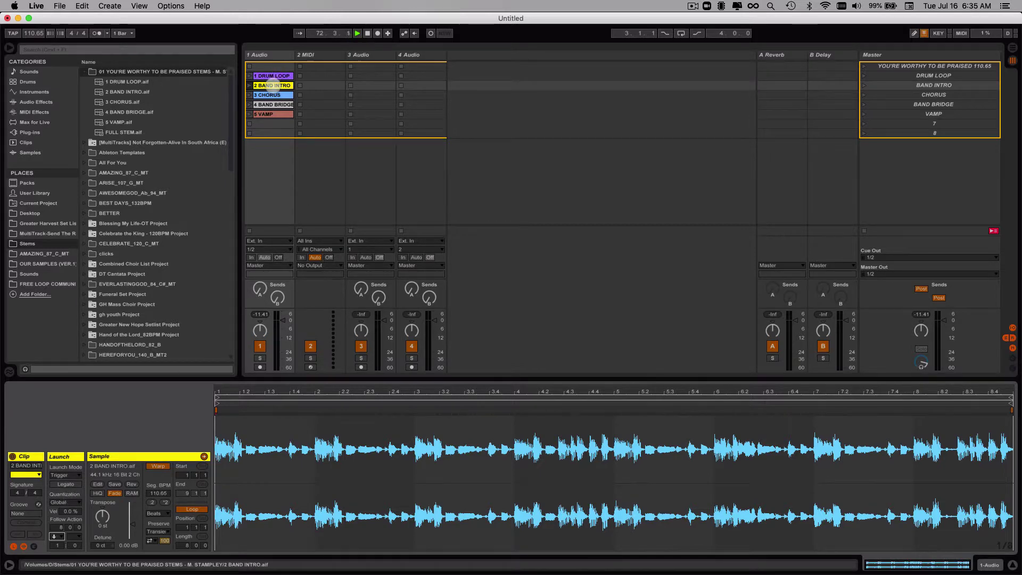
# - Enter 60.1.1 as the end of the 3 CHORUS clip and turn on Warp for it
pyautogui.click(271, 95)
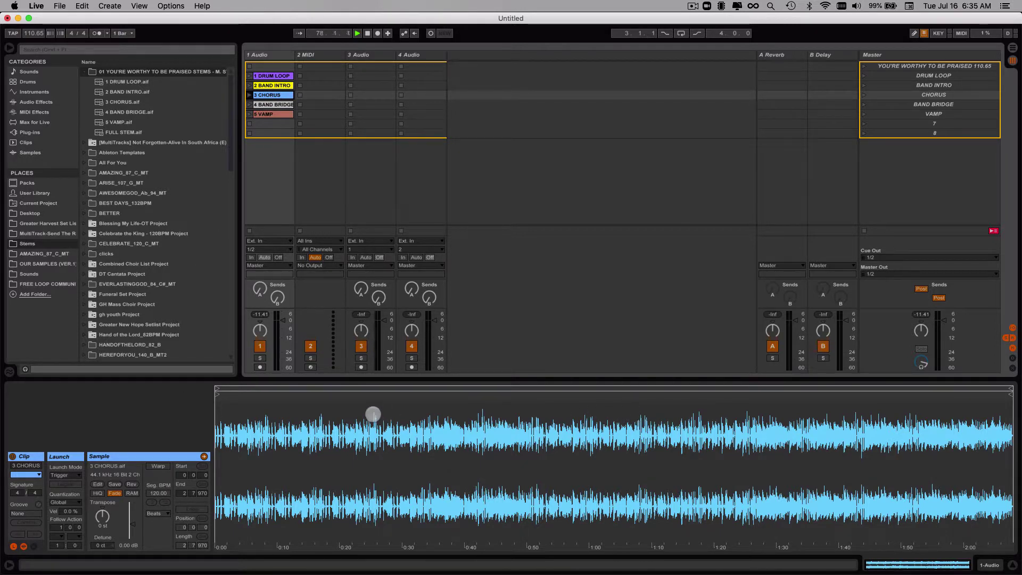
pyautogui.click(184, 498)
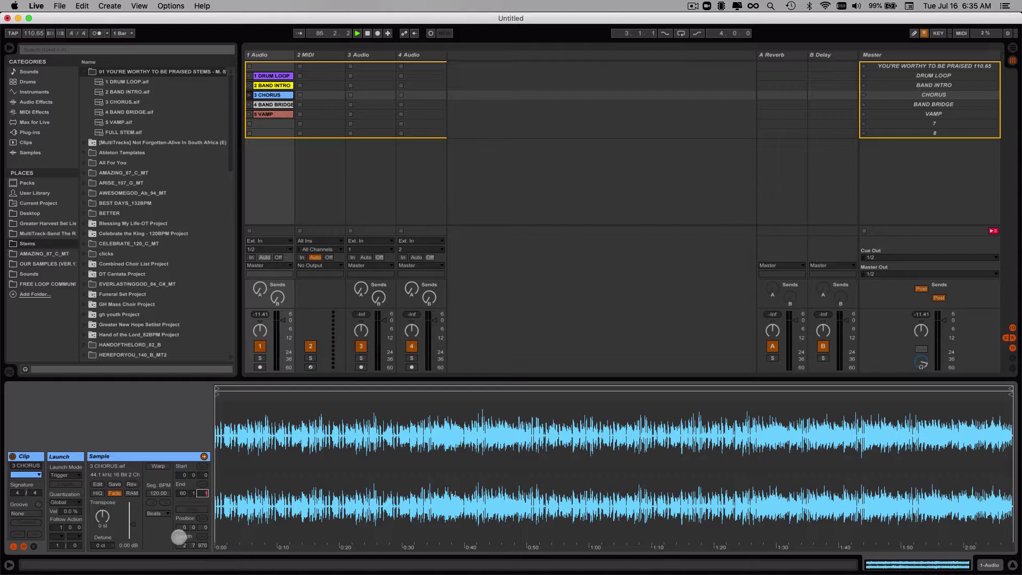
pyautogui.press('Return')
pyautogui.click(158, 466)
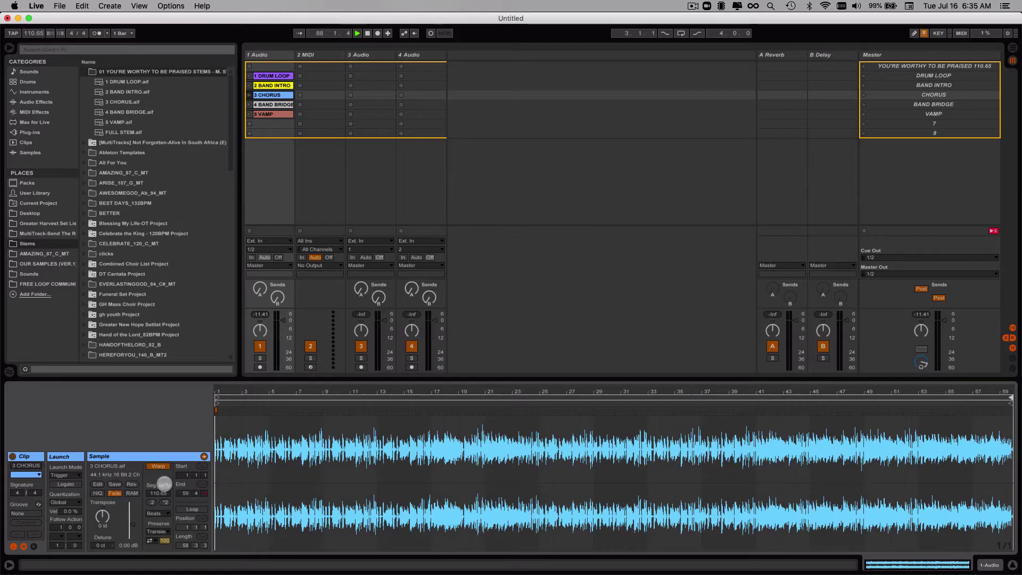
# - Set the 3 CHORUS clip's length to 59.0.0 so that the clip ends at 60.1.1
pyautogui.click(183, 493)
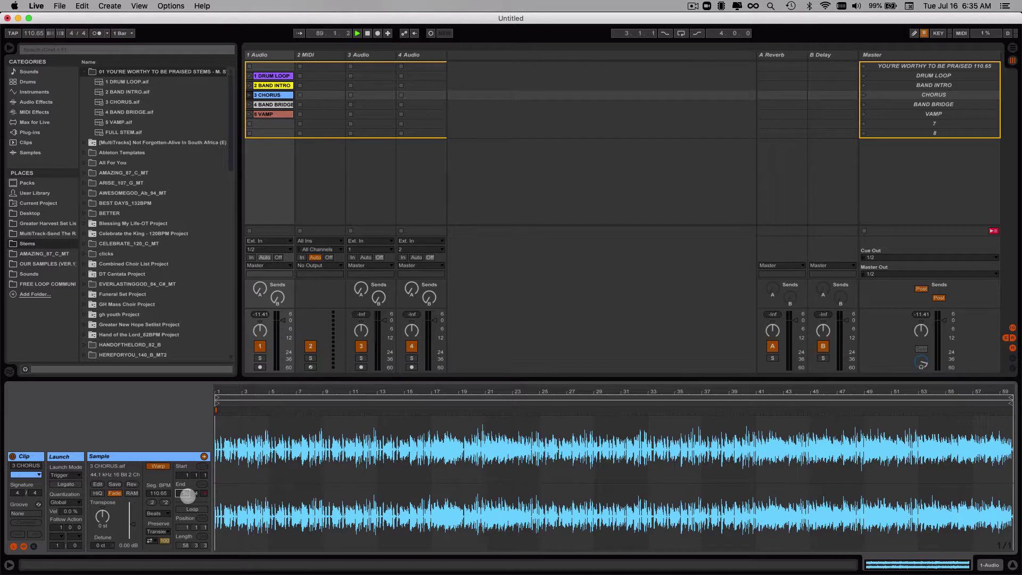
pyautogui.click(195, 493)
pyautogui.click(185, 545)
pyautogui.write('59.0.0')
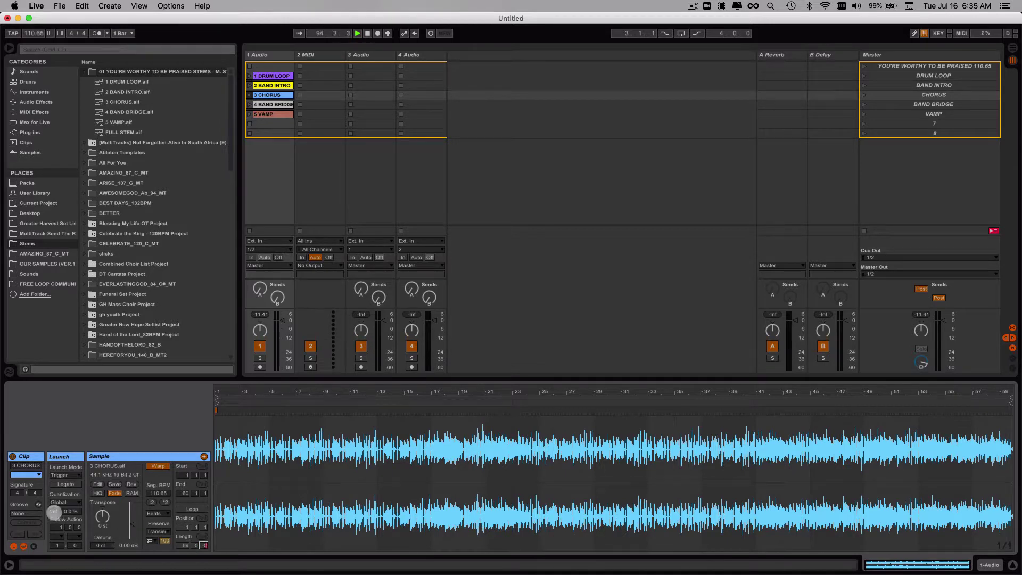
# - Set the 3 CHORUS clip's follow action time to 59 bars and check the 2 BAND INTRO clip's settings for comparison
pyautogui.click(56, 527)
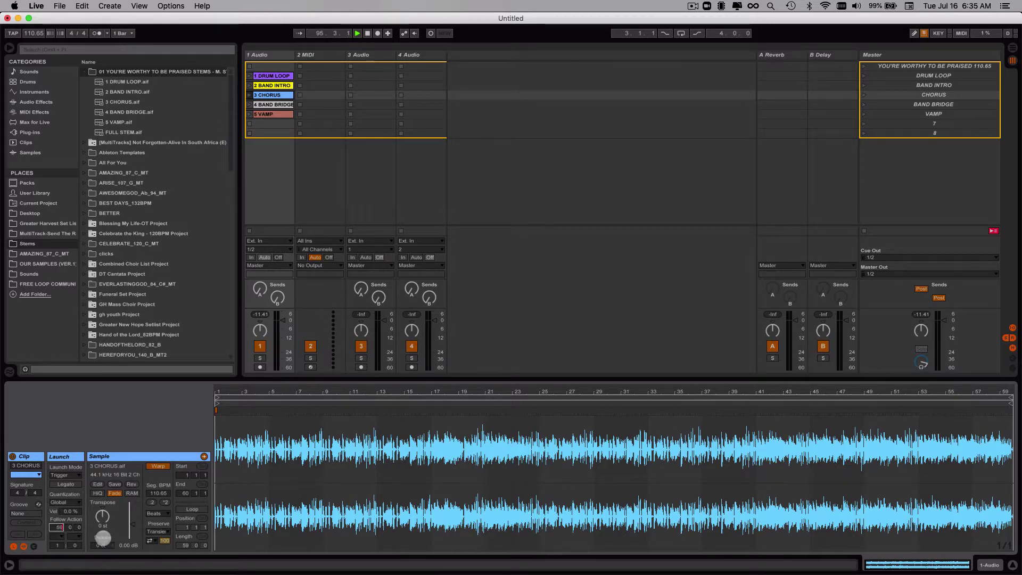
pyautogui.write('59')
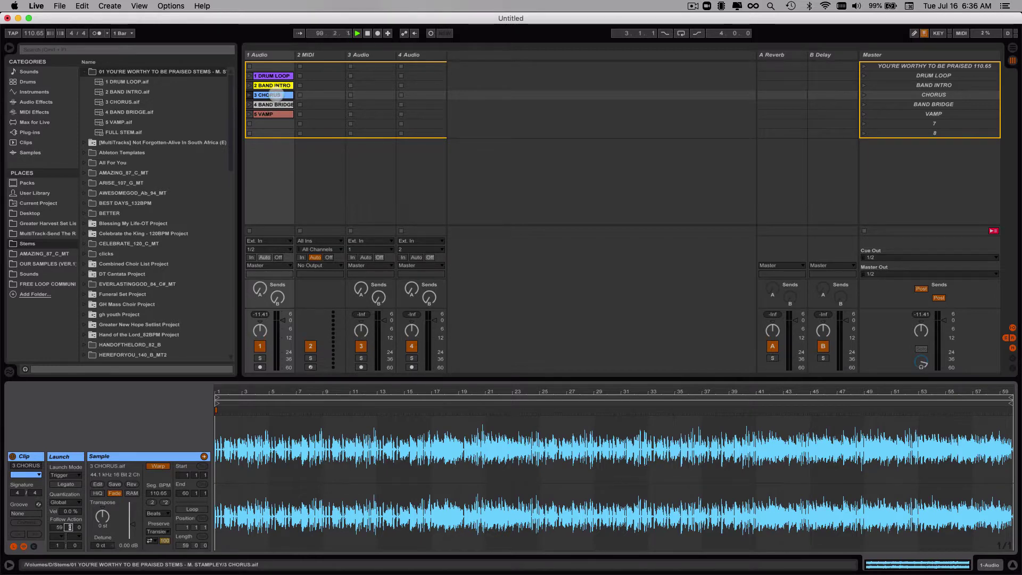
pyautogui.click(276, 86)
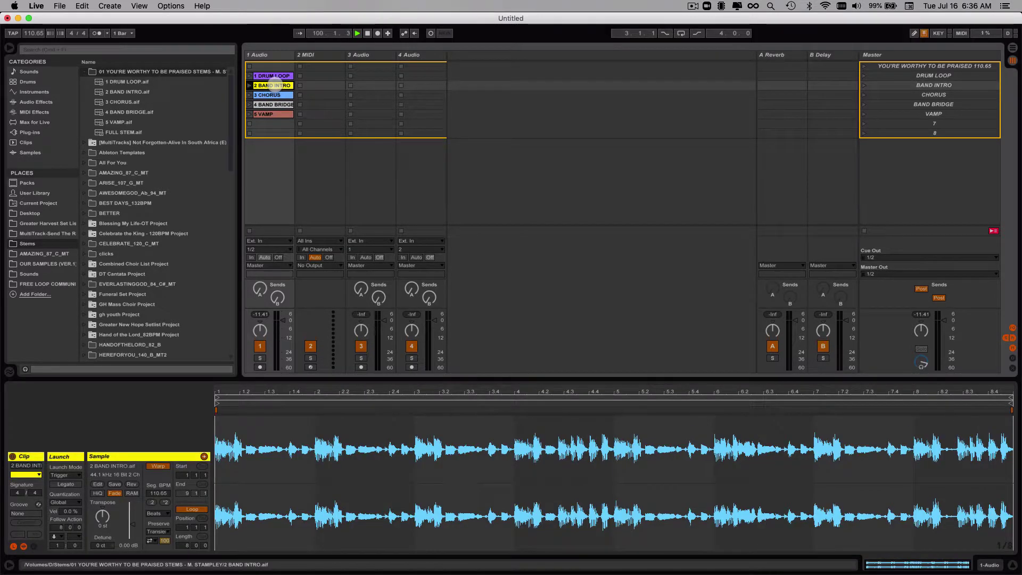
pyautogui.click(276, 96)
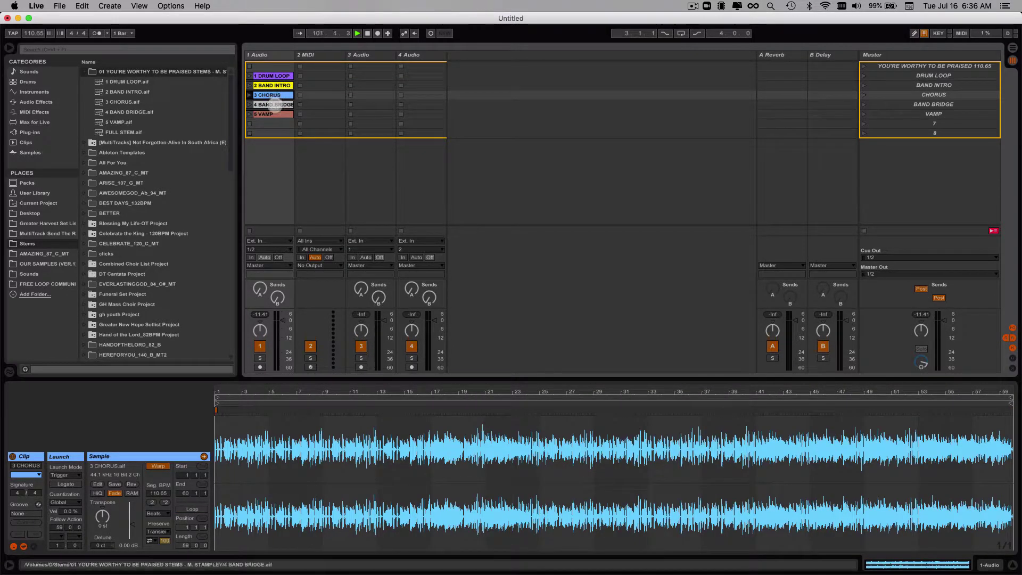
# - Set the 4 BAND BRIDGE clip's follow action to Next after 4 bars and view the 5 VAMP clip's settings
pyautogui.click(276, 104)
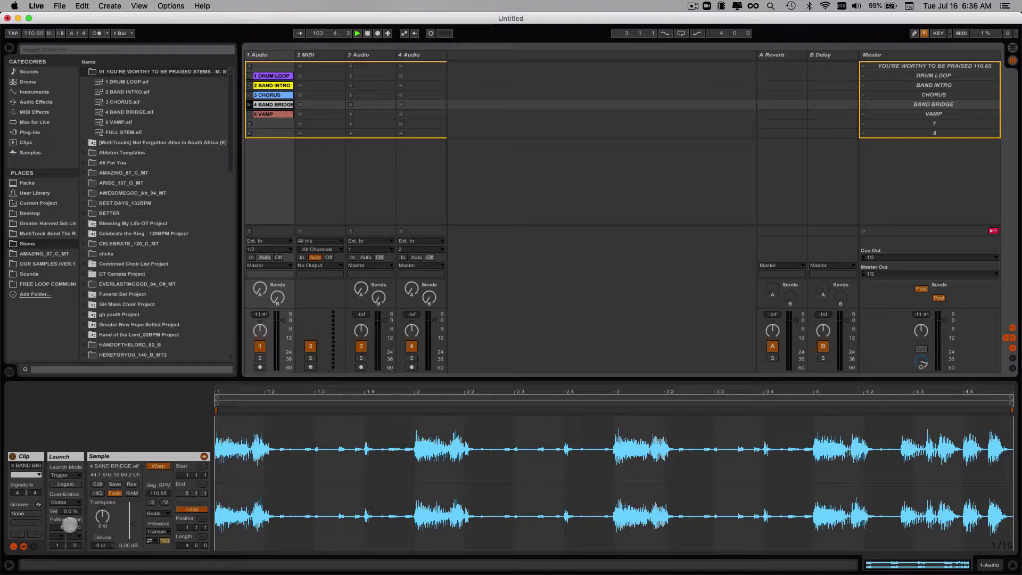
pyautogui.click(61, 527)
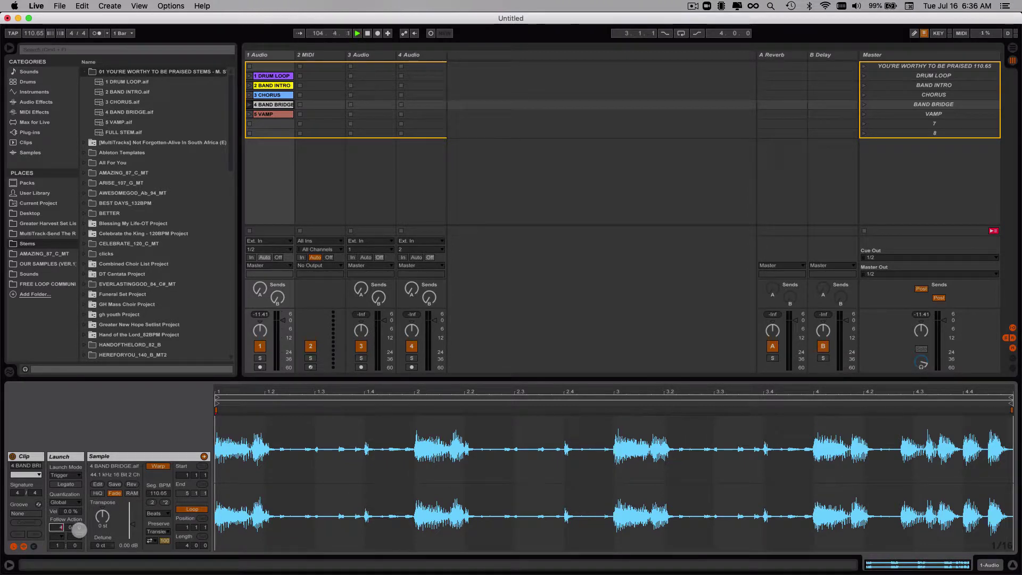
pyautogui.click(60, 536)
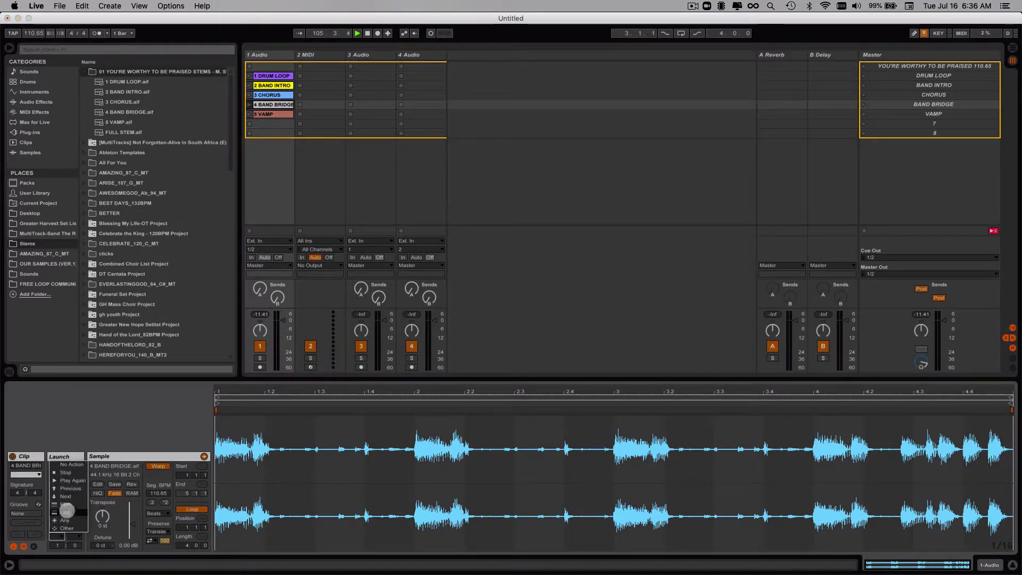
pyautogui.click(65, 512)
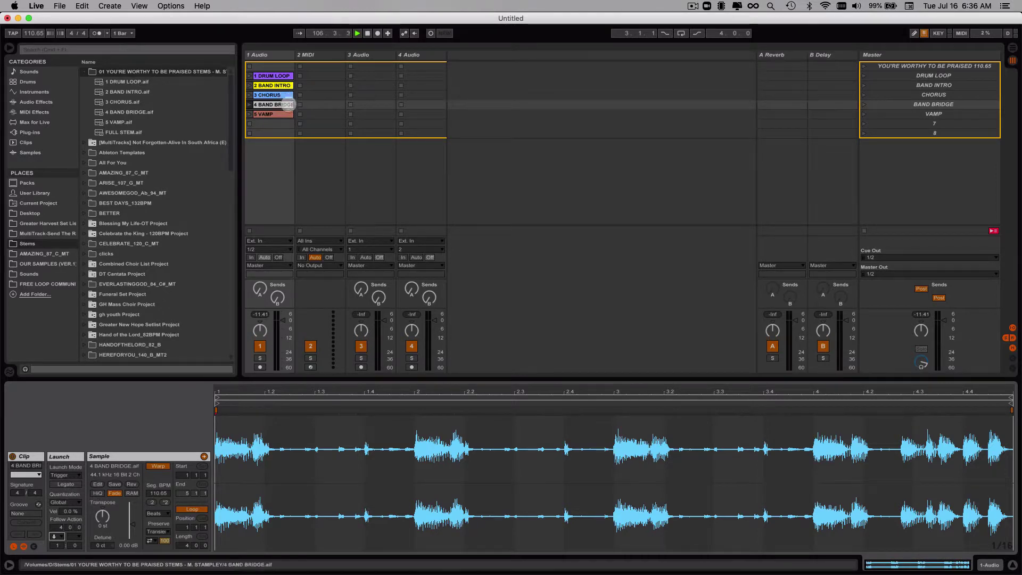
pyautogui.click(283, 114)
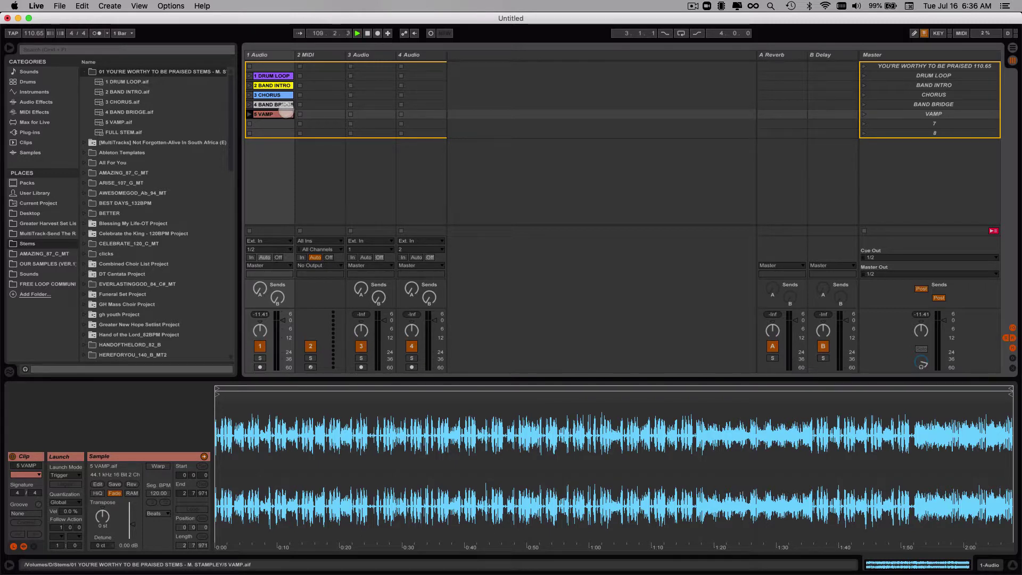
# - Review the launch settings of all five clips in order and set the 3 CHORUS clip's follow action to Next
pyautogui.click(273, 75)
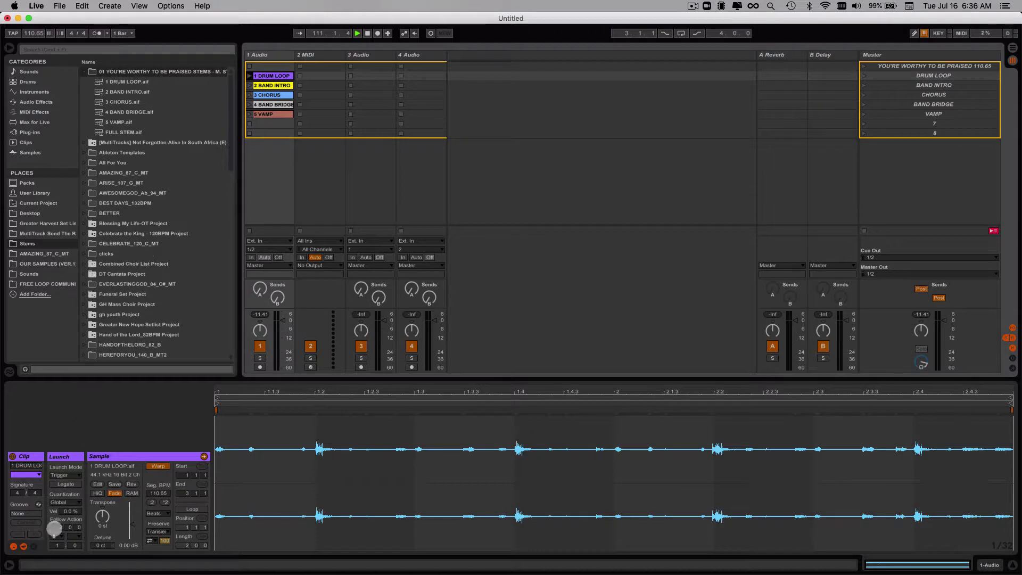
pyautogui.click(277, 85)
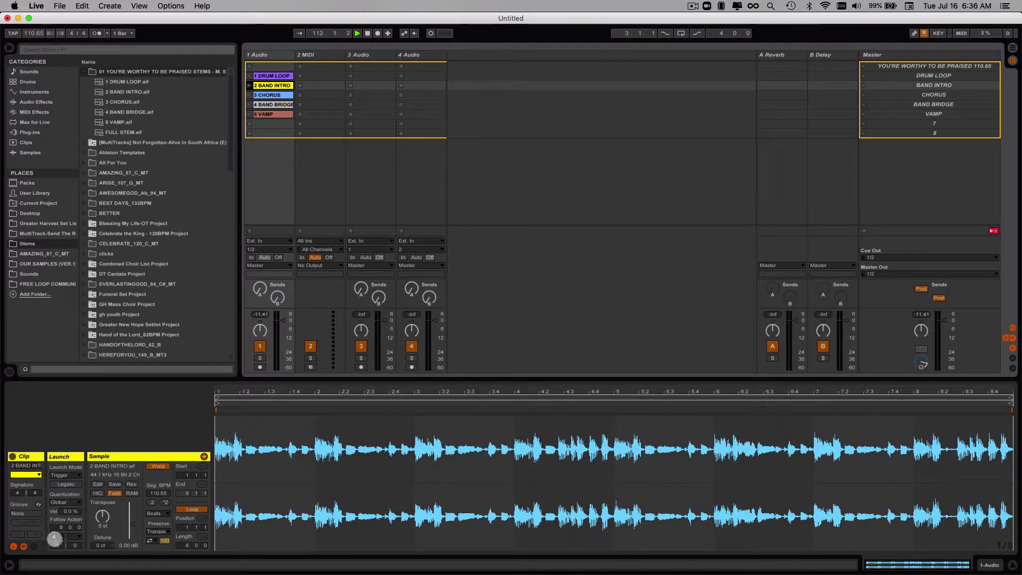
pyautogui.click(274, 96)
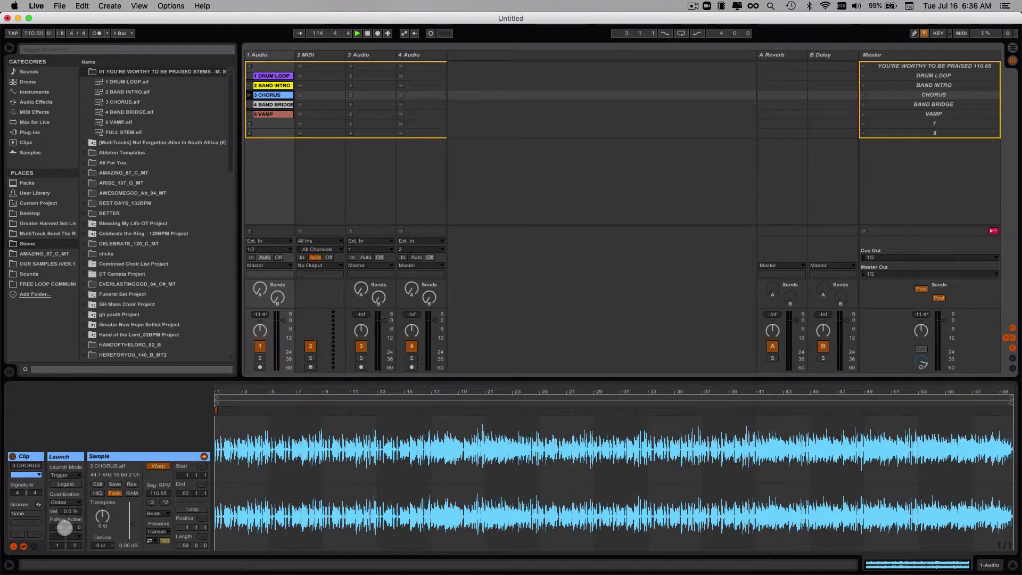
pyautogui.click(57, 535)
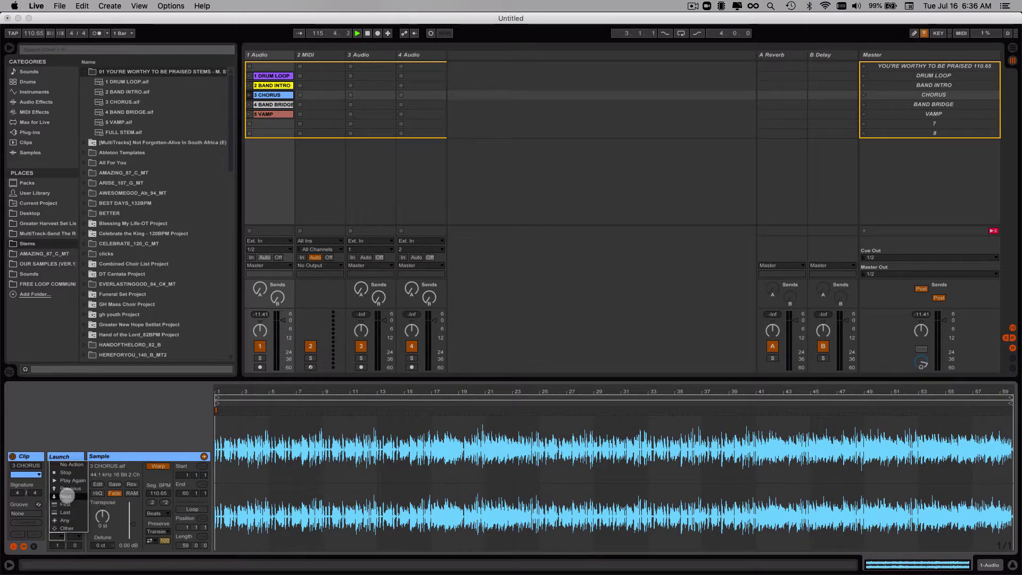
pyautogui.click(66, 496)
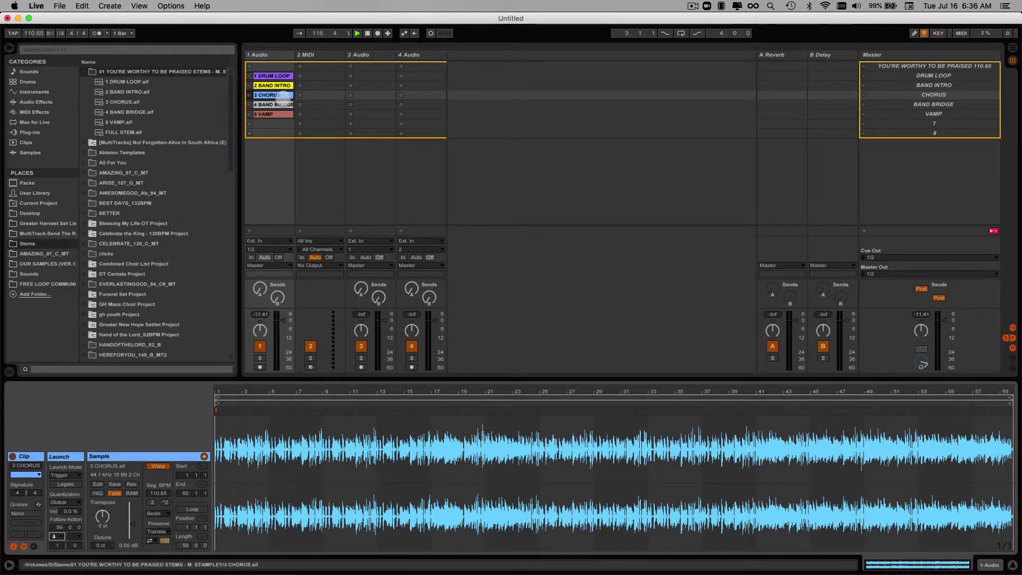
pyautogui.click(277, 105)
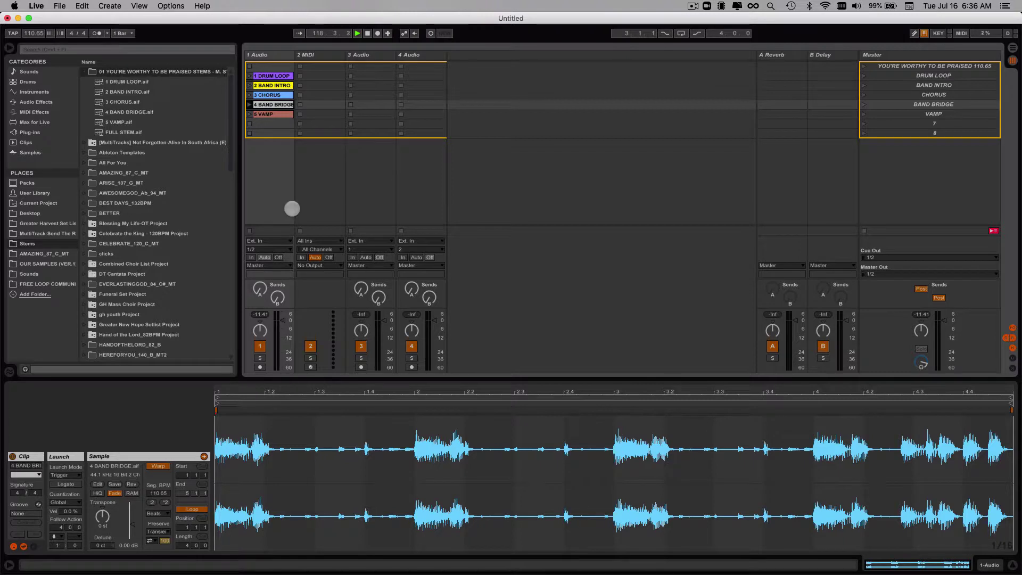
pyautogui.click(275, 114)
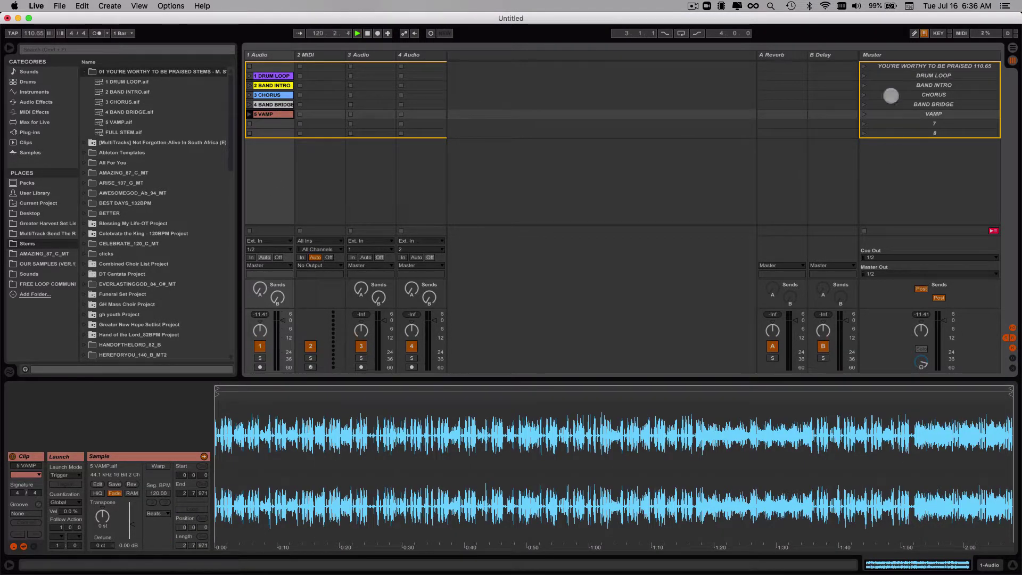
# - Play the song from the DRUM LOOP scene to check the automatic clip changes, and stop playback and all clips
pyautogui.click(866, 67)
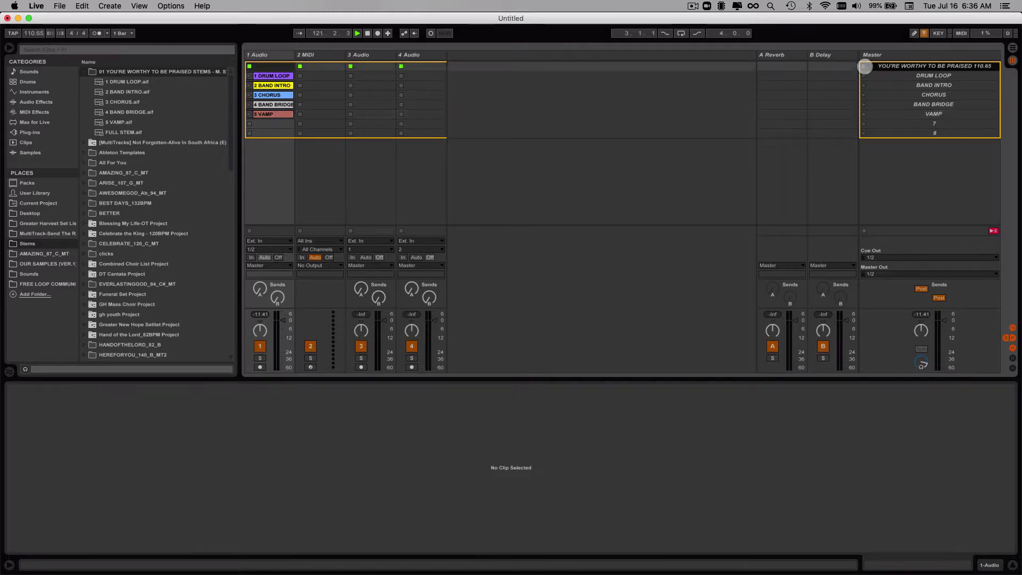
pyautogui.click(864, 75)
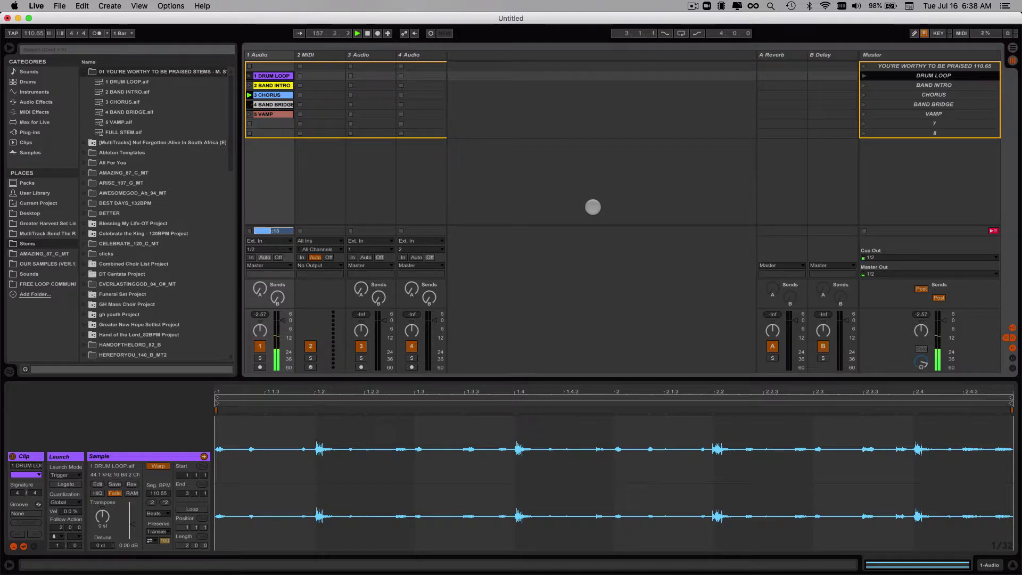
pyautogui.click(268, 94)
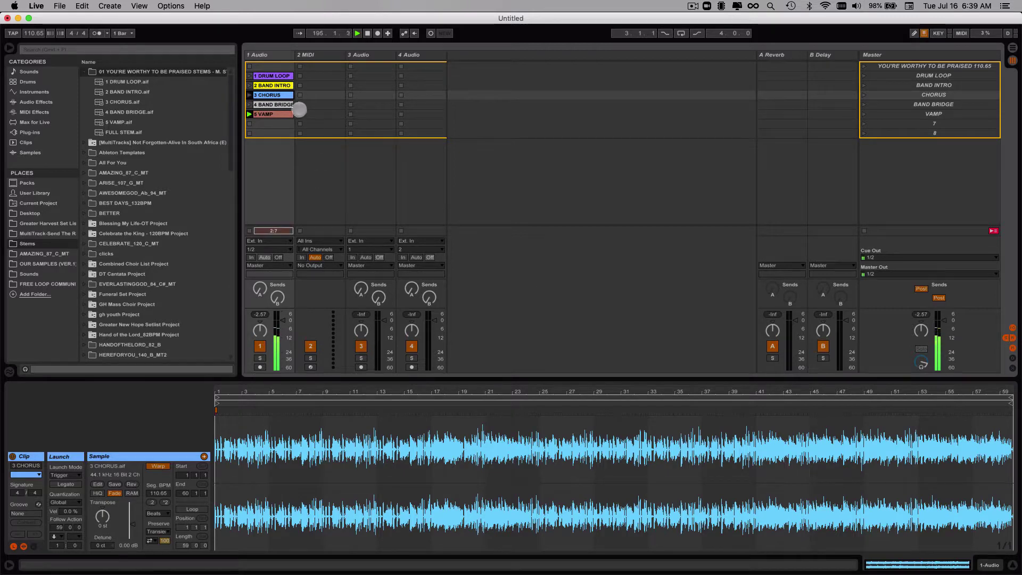
pyautogui.click(279, 104)
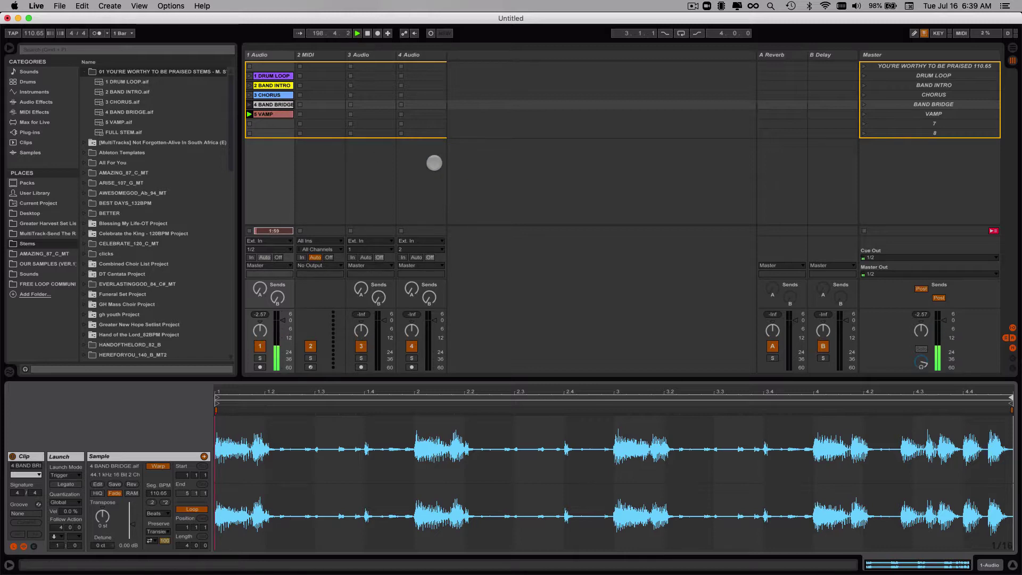
pyautogui.click(270, 114)
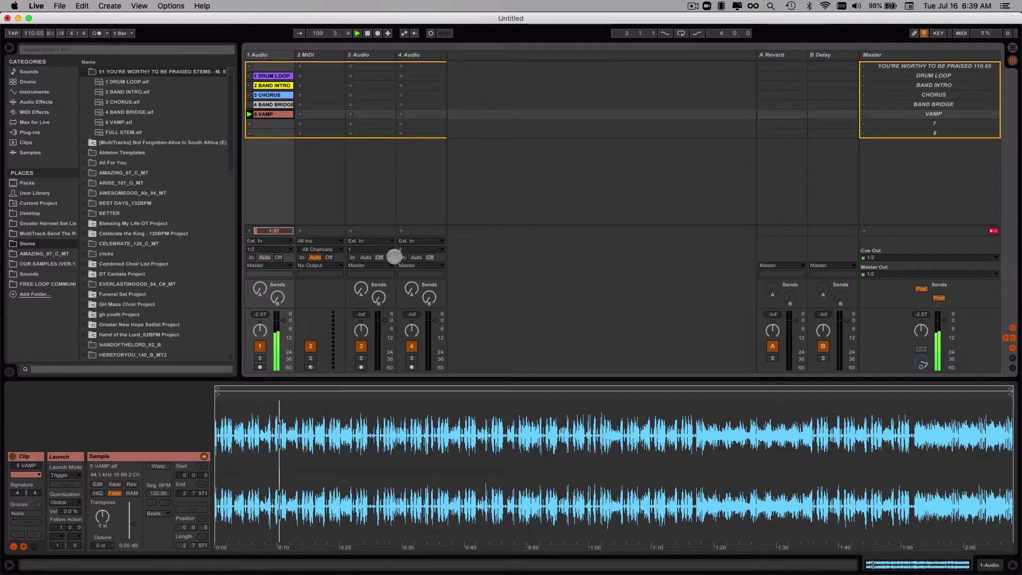
pyautogui.click(637, 220)
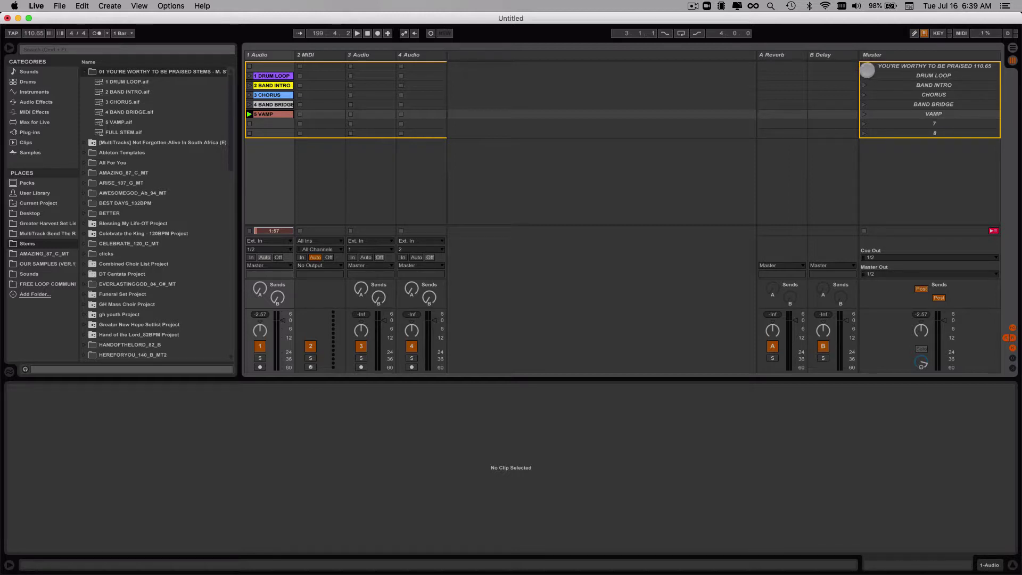
pyautogui.click(867, 68)
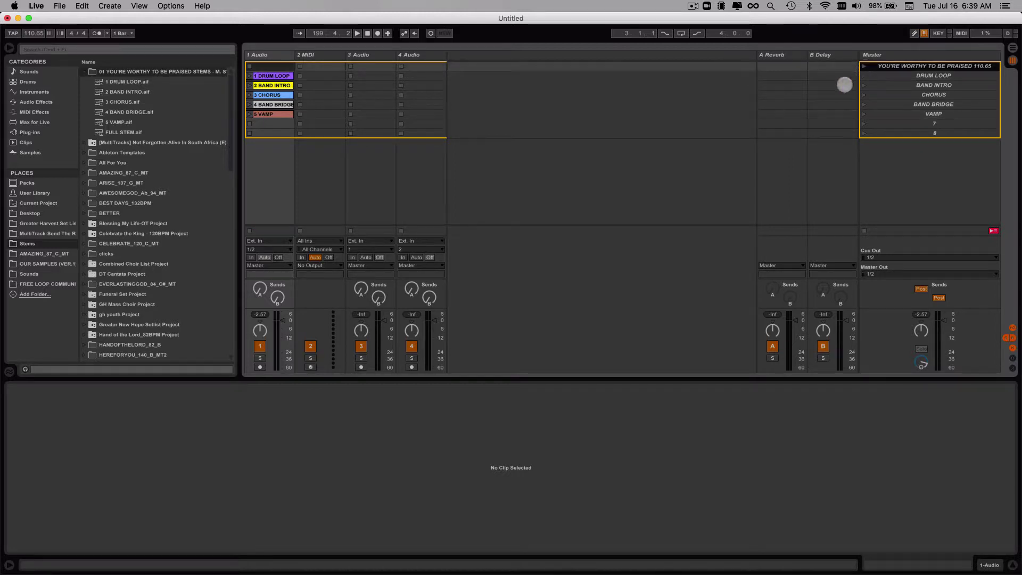
# - Map computer keys 1 to 5 to the DRUM LOOP, BAND INTRO, CHORUS, BAND BRIDGE and VAMP scenes in that order
pyautogui.click(939, 33)
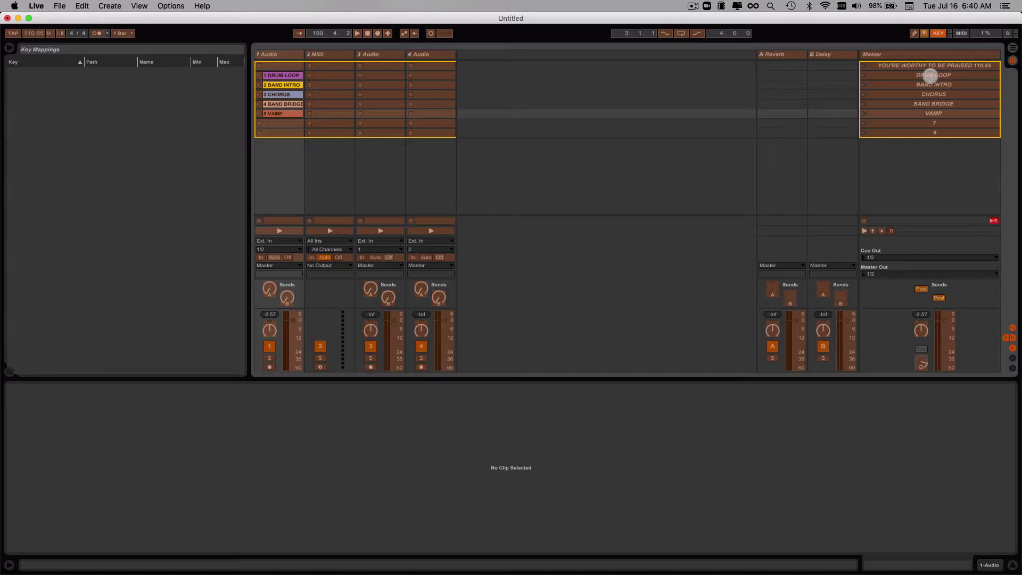
pyautogui.click(964, 76)
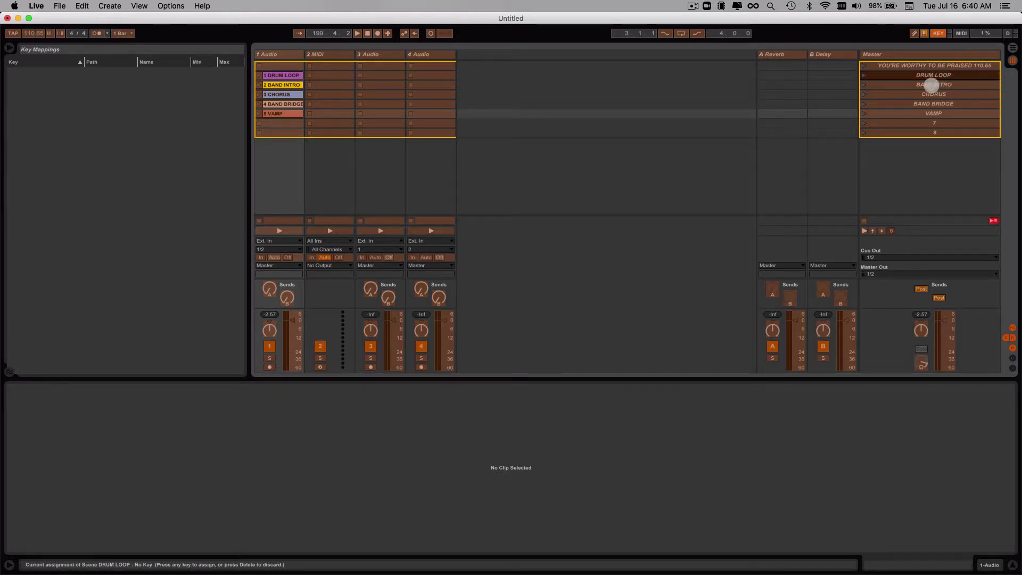
pyautogui.press('1')
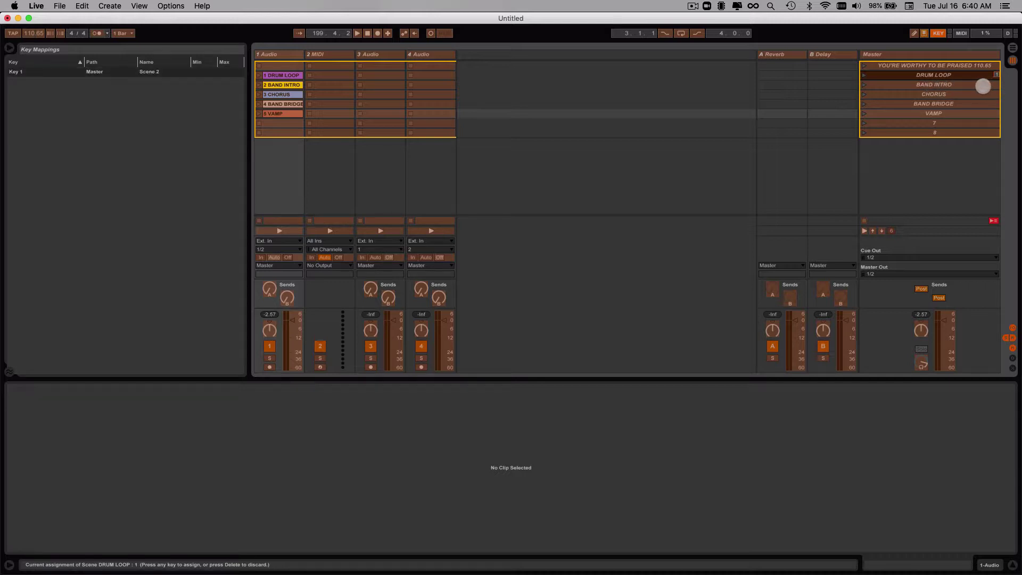
pyautogui.click(982, 85)
pyautogui.press('2')
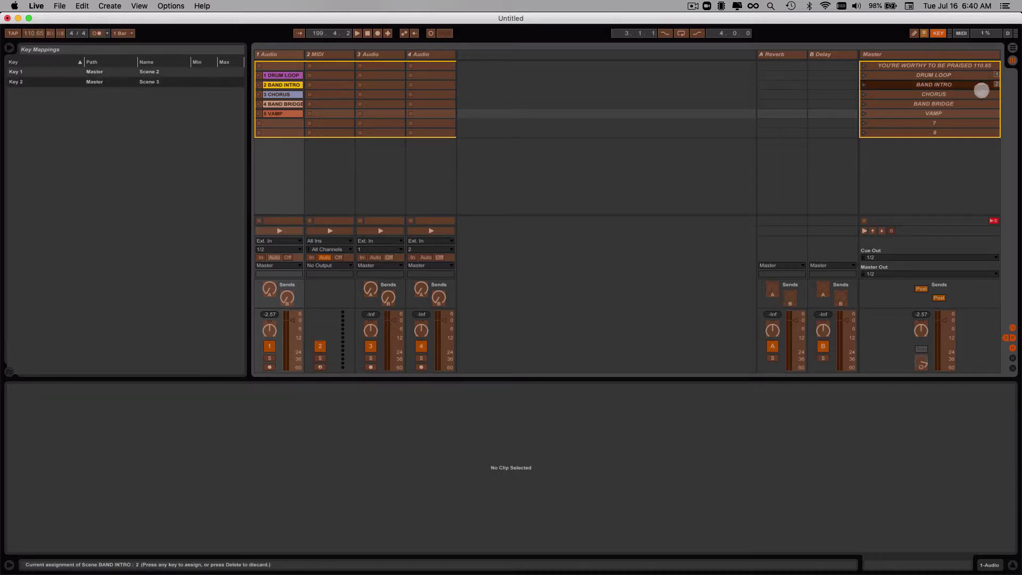
pyautogui.click(979, 94)
pyautogui.press('3')
pyautogui.click(981, 104)
pyautogui.press('4')
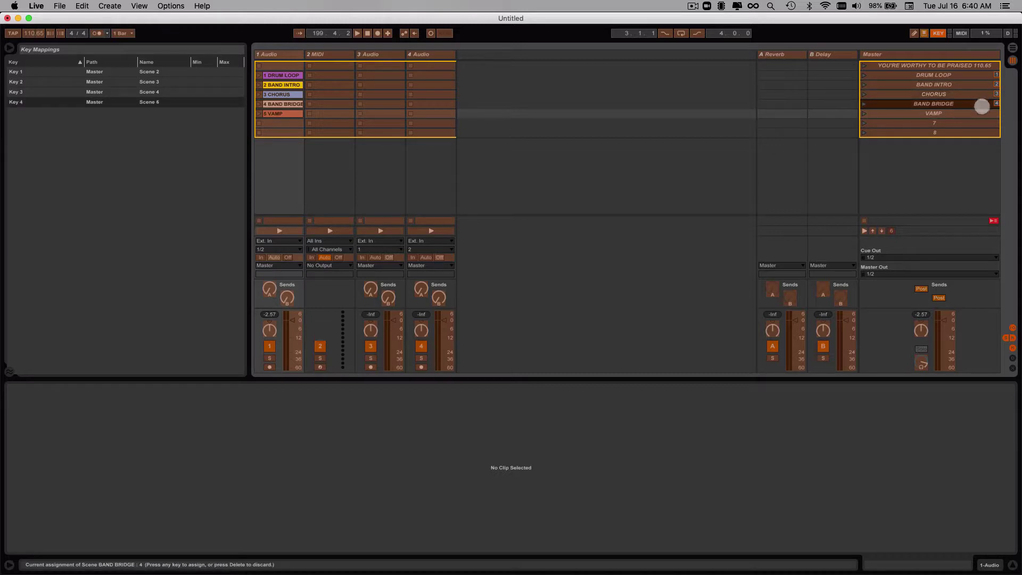
pyautogui.click(980, 114)
pyautogui.press('5')
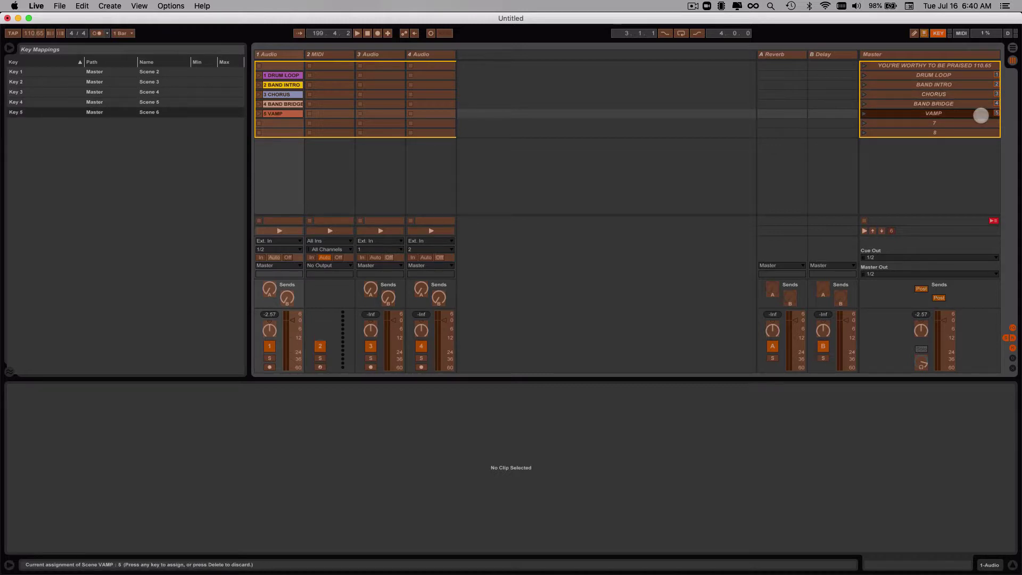
# - Map MIDI note E1 to the DRUM LOOP scene, replacing that note's assignment to the VAMP scene
pyautogui.click(938, 33)
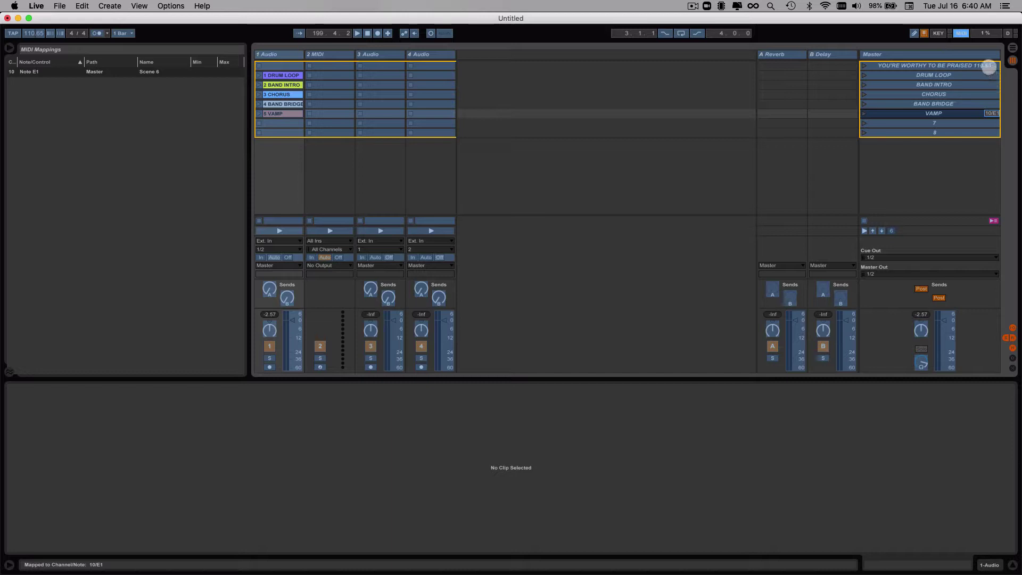
pyautogui.click(994, 75)
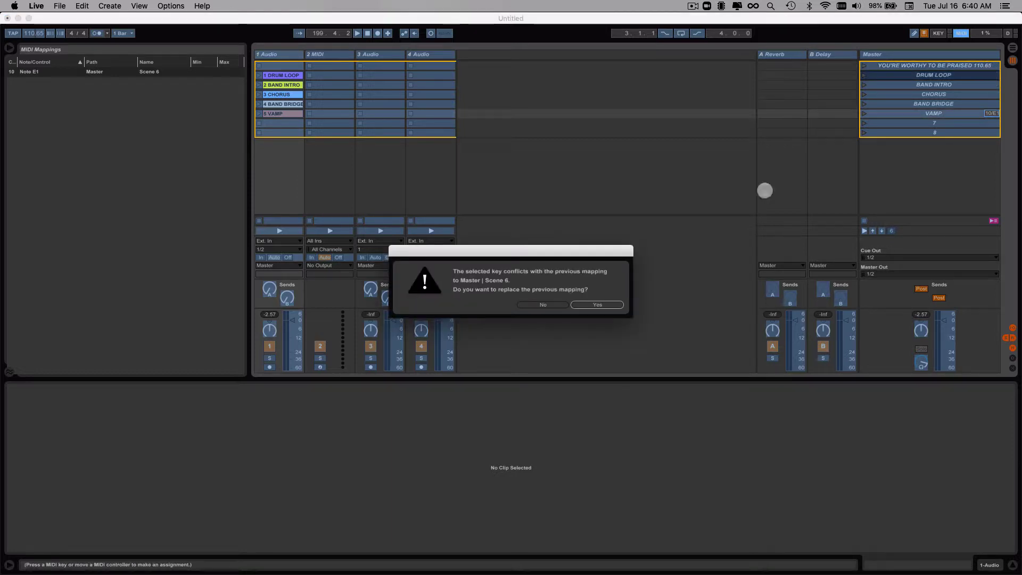
pyautogui.click(587, 305)
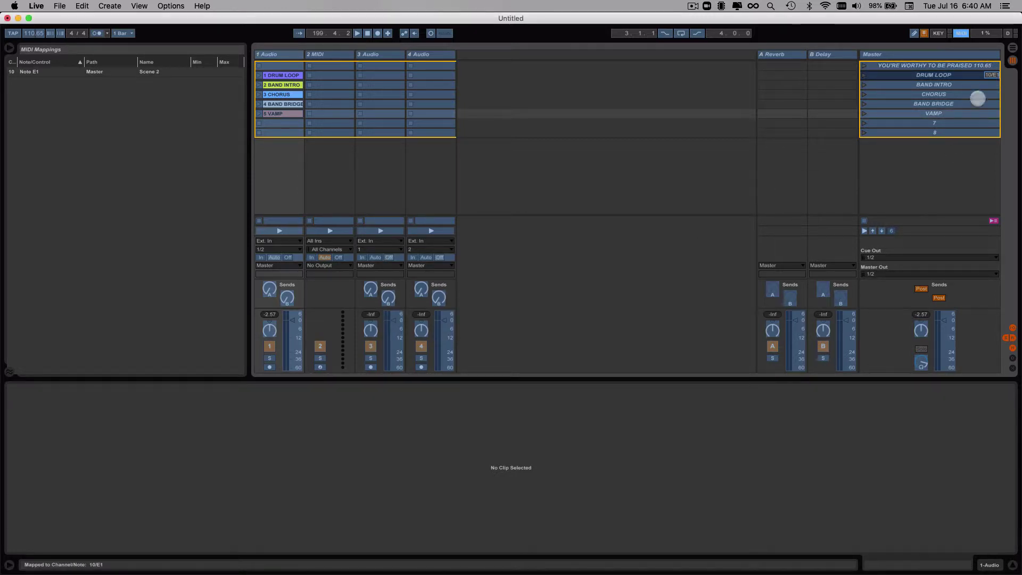
# - Map MIDI notes F1, F#1, G1 and C2 to the BAND INTRO, CHORUS, BAND BRIDGE and VAMP scenes in that order
pyautogui.click(985, 85)
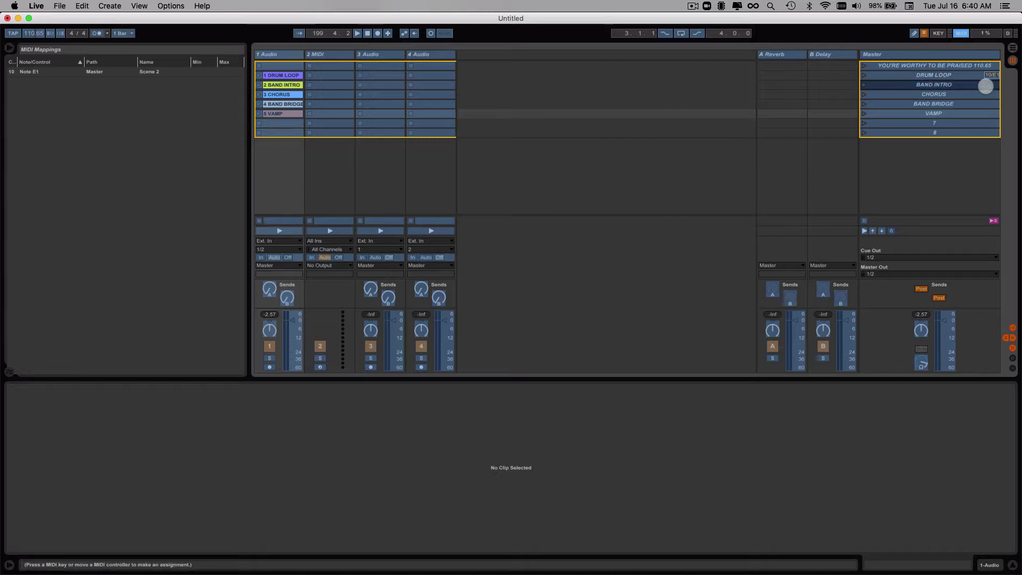
pyautogui.click(985, 94)
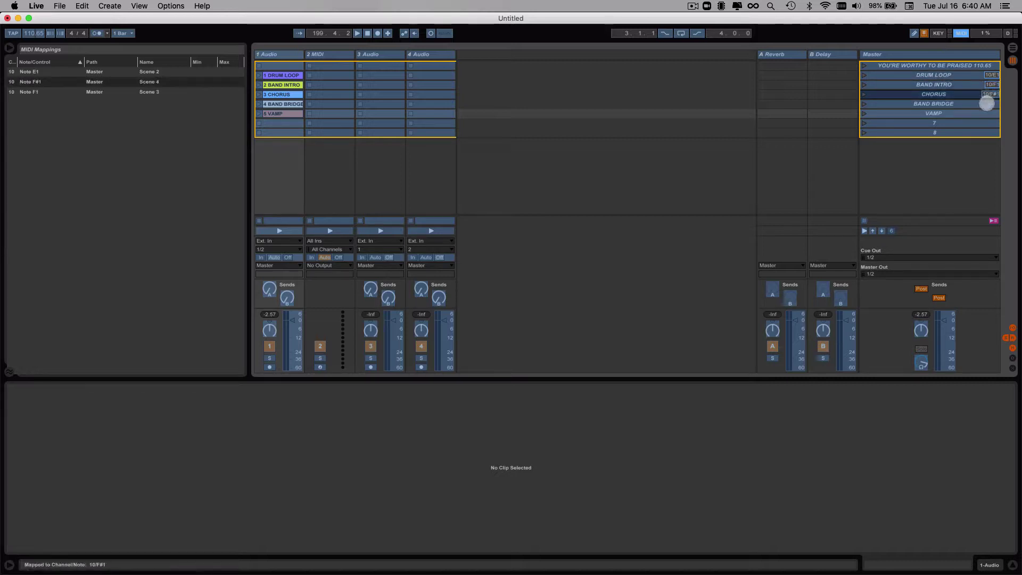
pyautogui.click(987, 104)
pyautogui.click(990, 114)
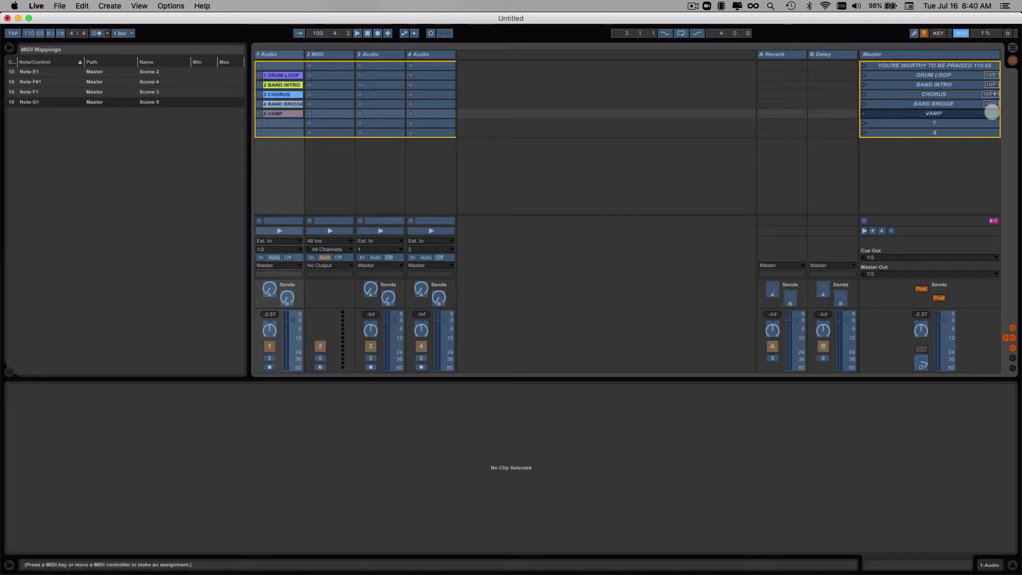
pyautogui.click(961, 33)
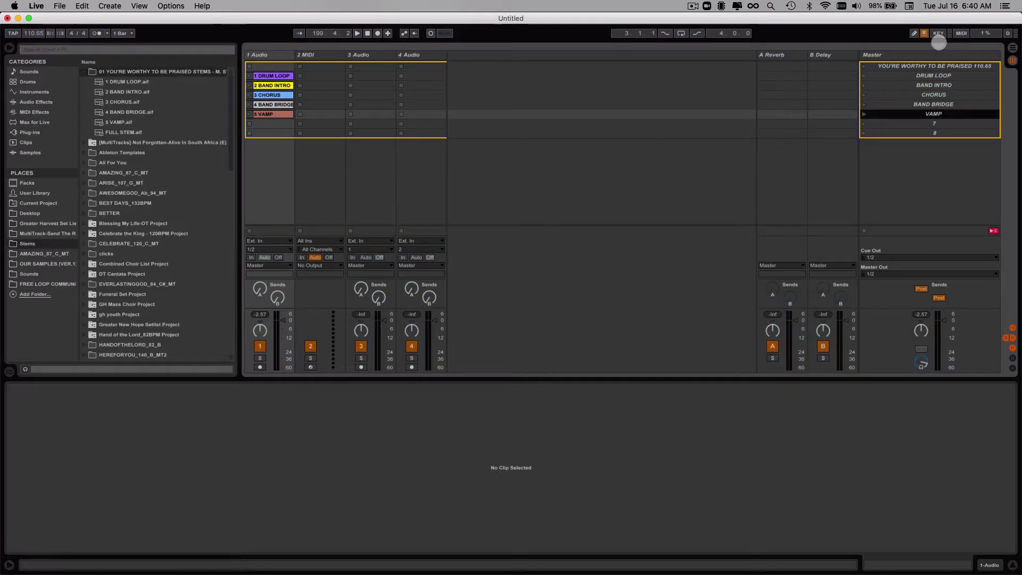
# - Review the scenes' computer key mappings and play the song by launching the DRUM LOOP scene with its mapped key
pyautogui.click(937, 33)
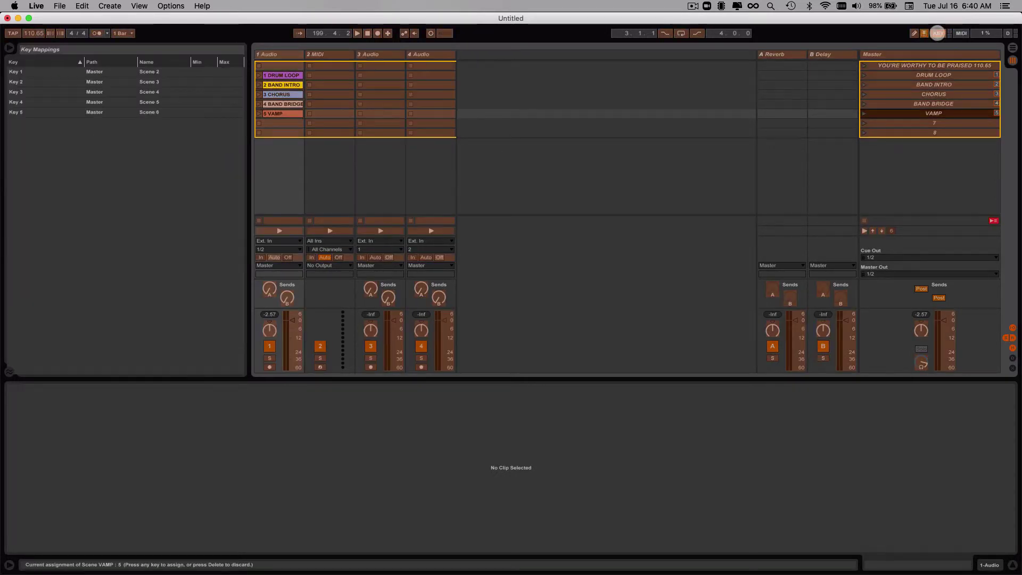
pyautogui.click(937, 33)
pyautogui.click(952, 33)
pyautogui.click(947, 33)
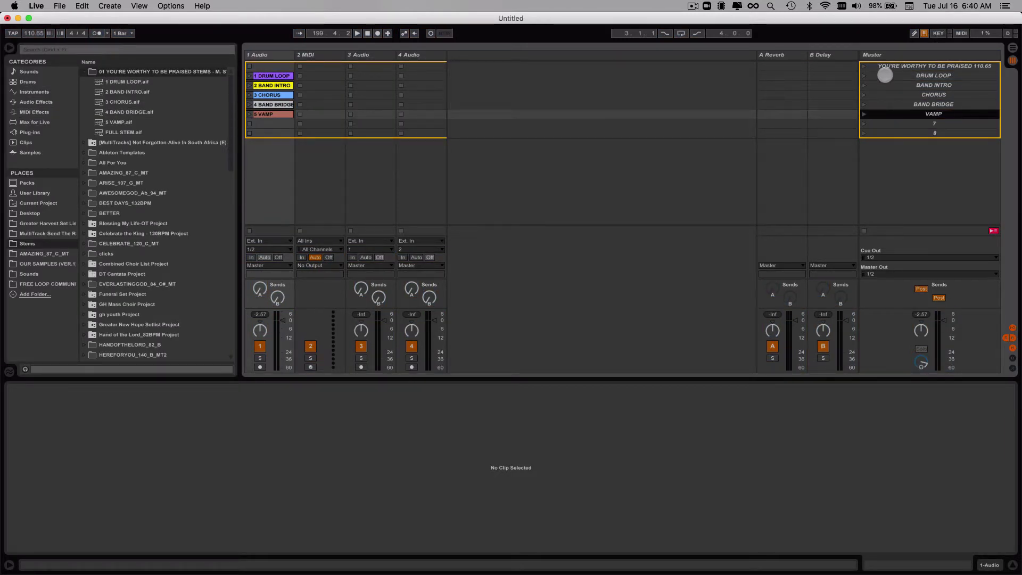
pyautogui.press('1')
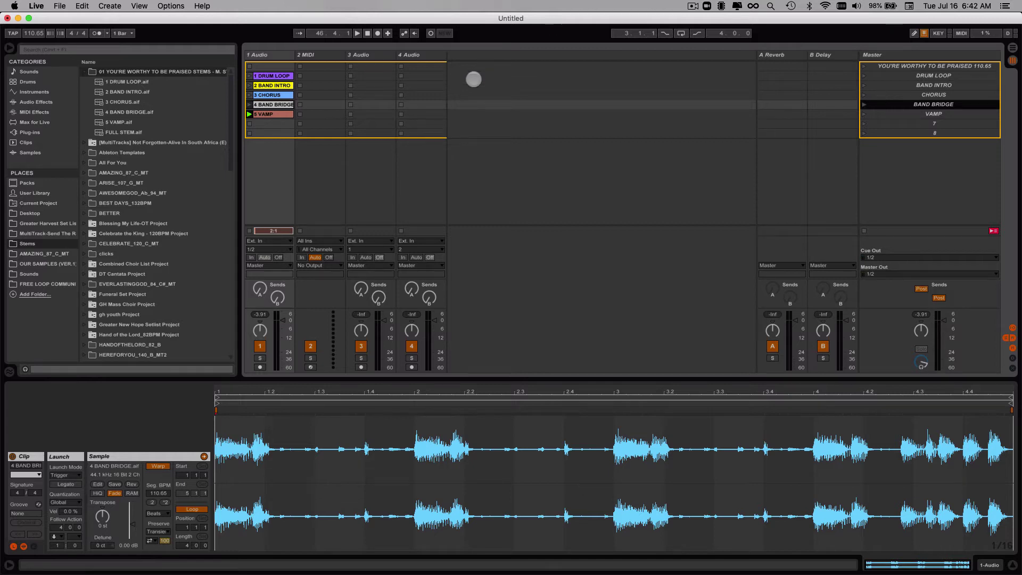
# - View the DRUM LOOP clip's settings and review the key and MIDI mappings of the scenes
pyautogui.click(278, 76)
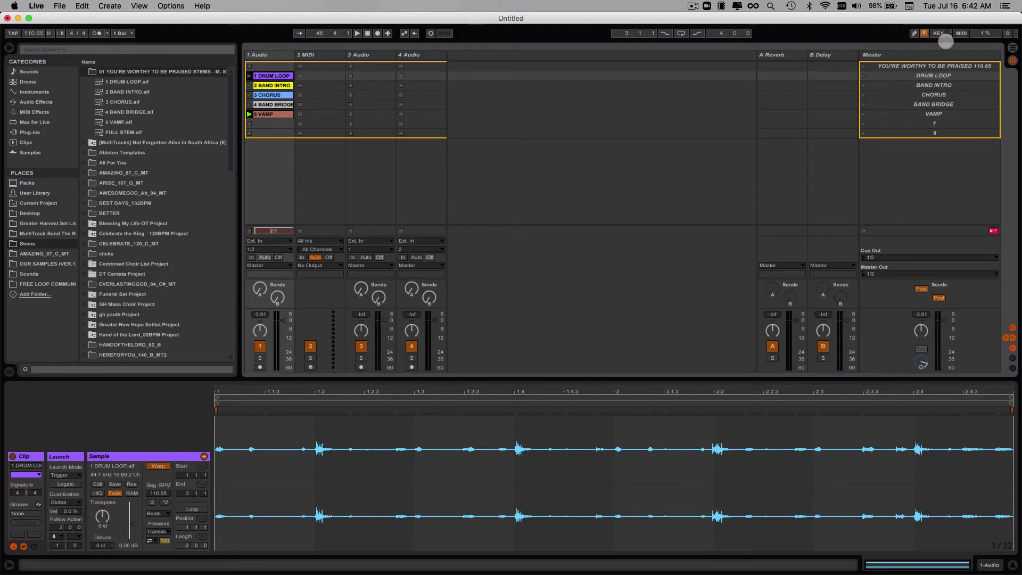
pyautogui.click(938, 32)
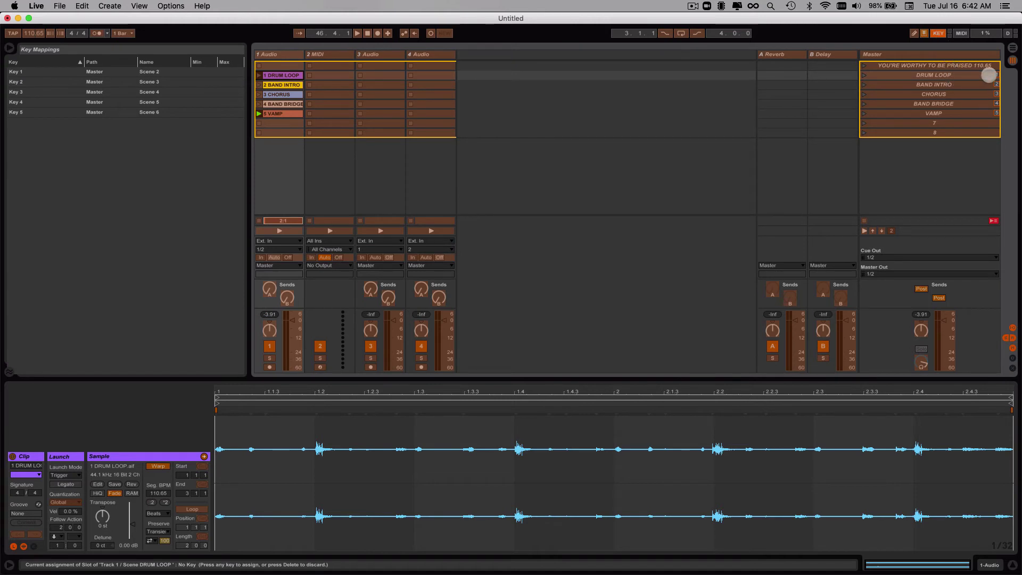
pyautogui.click(969, 34)
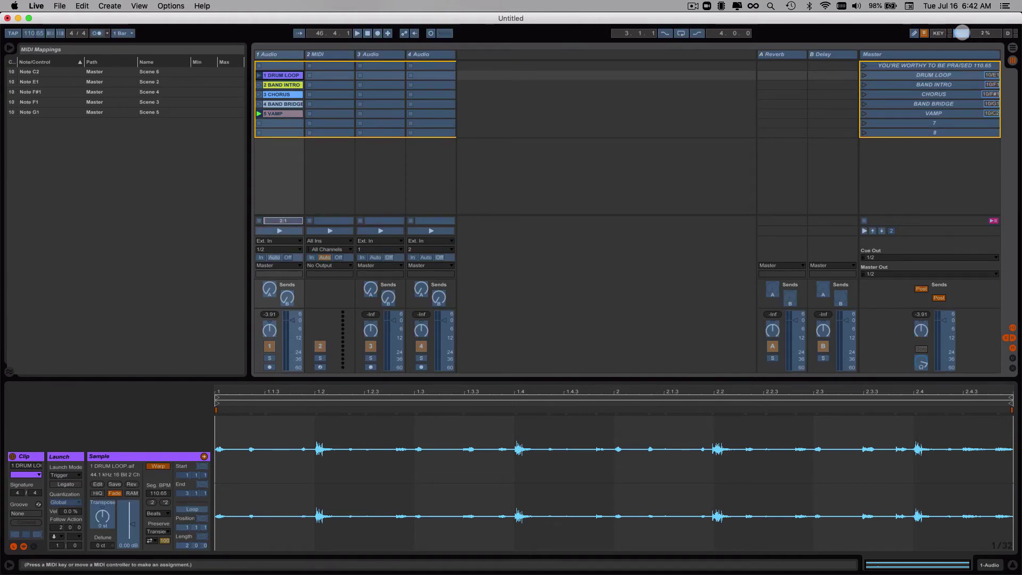